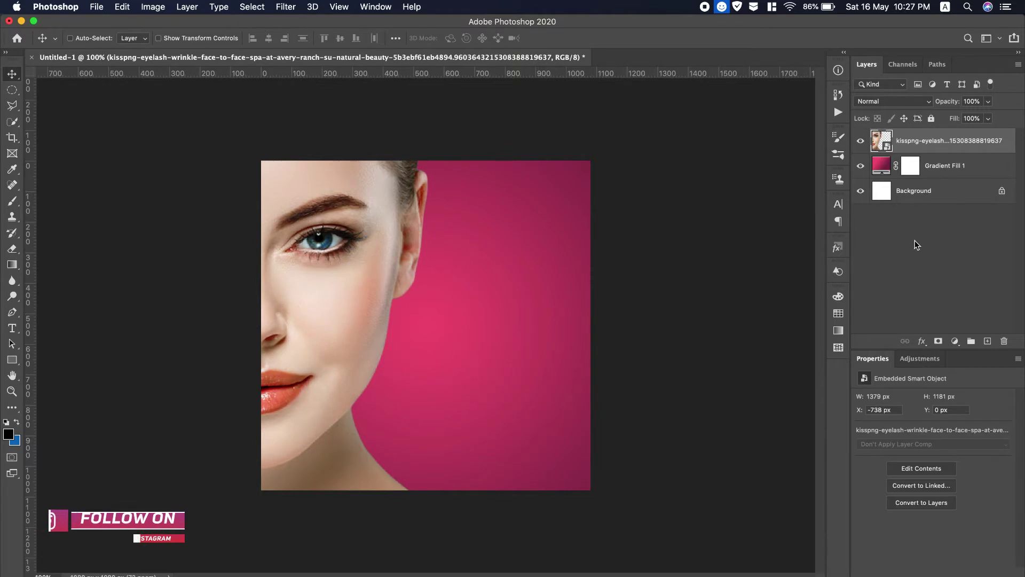
- Place the Olay cream jar image from the Downloads folder as a new layer above the face layer
click(940, 142)
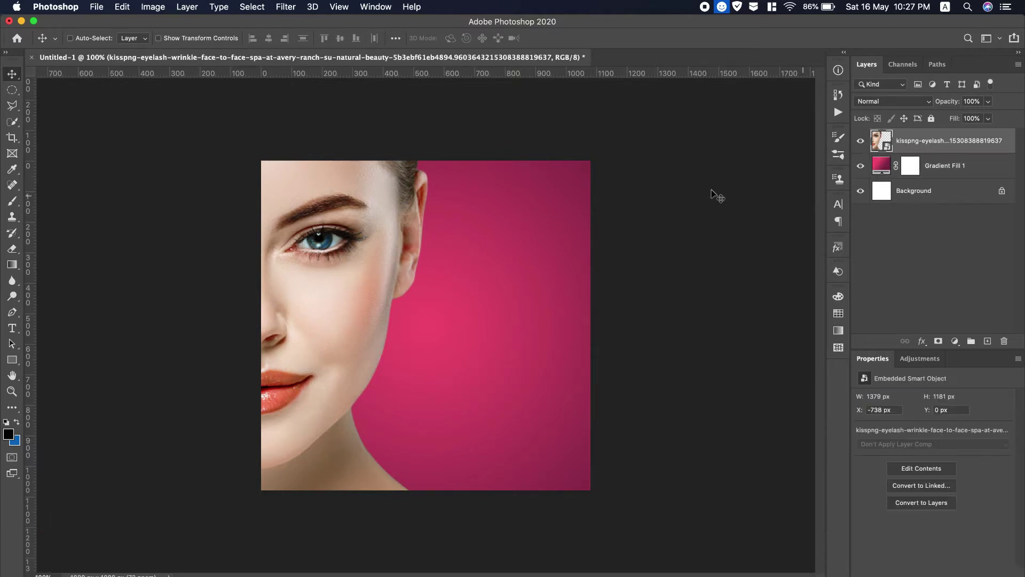
click(99, 8)
click(155, 233)
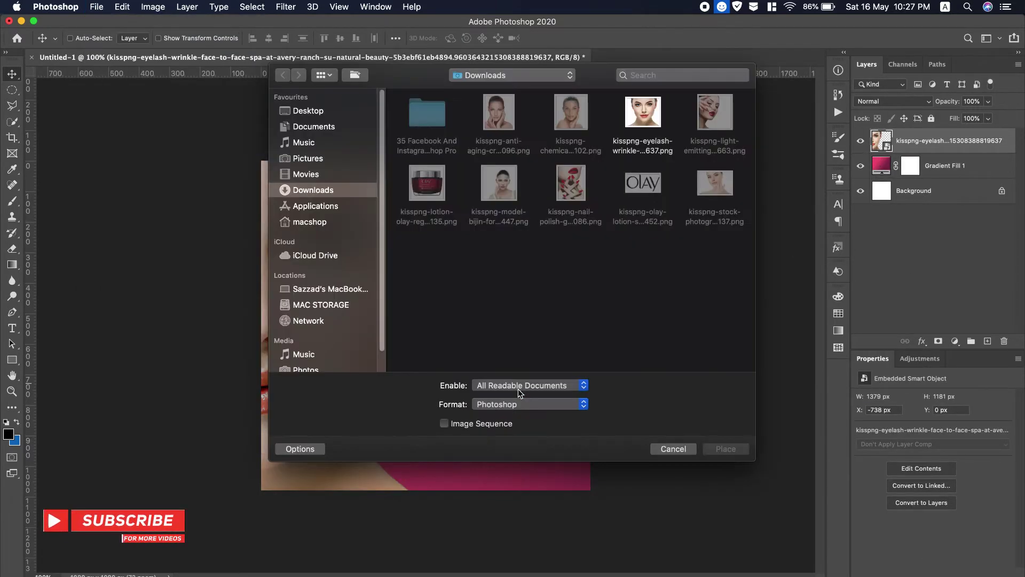
double_click(439, 197)
- Scale the placed cream jar to about 7.07% and position it in the lower right of the artwork, beside the face
drag(598, 489, 412, 312)
drag(377, 247, 541, 378)
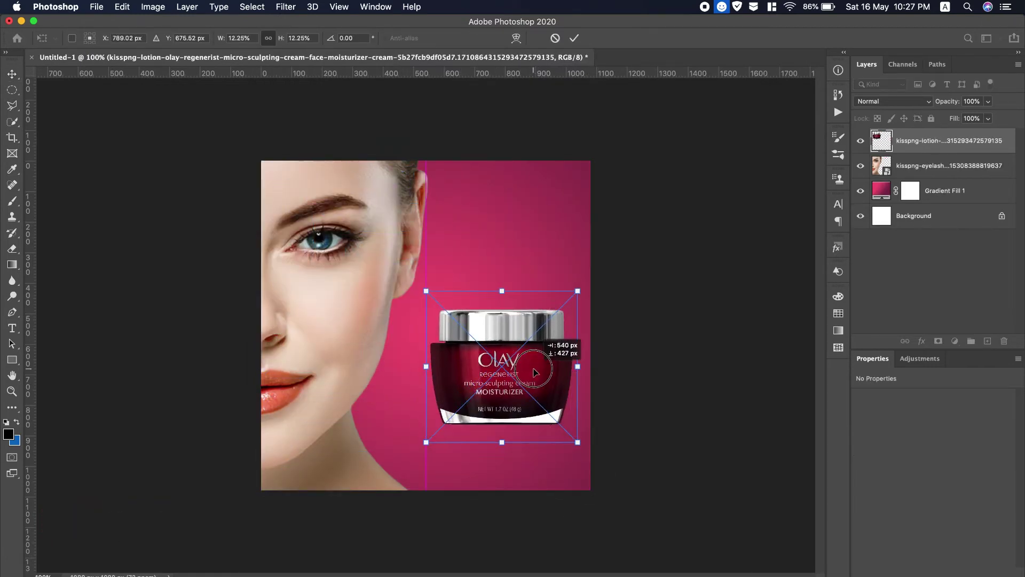
drag(578, 443, 552, 409)
drag(523, 368, 537, 386)
drag(563, 432, 544, 413)
drag(528, 380, 537, 386)
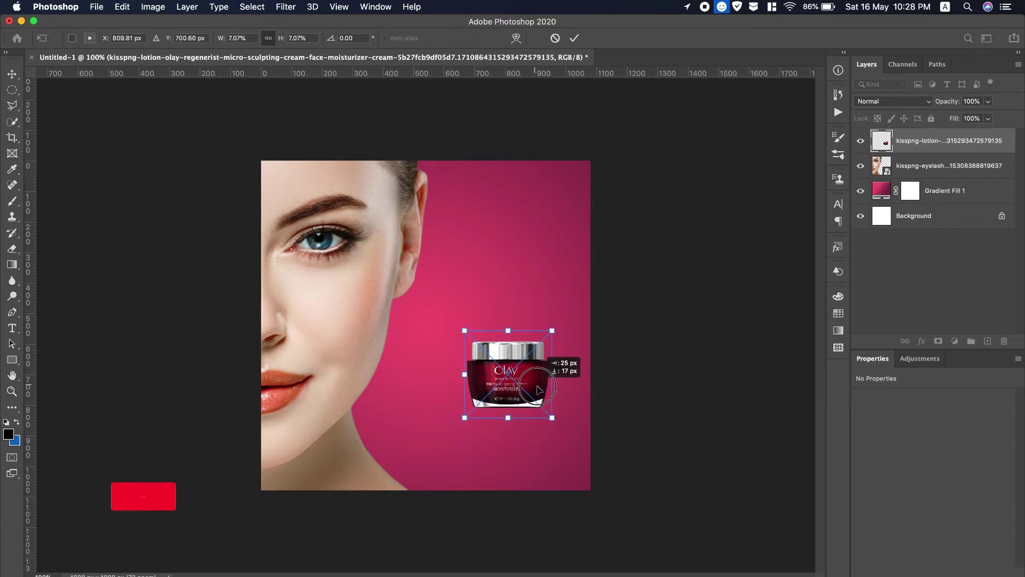
click(573, 38)
- Recolour the start stop of the Gradient Fill 1 gradient with a dark red sampled from the cream jar
double_click(876, 191)
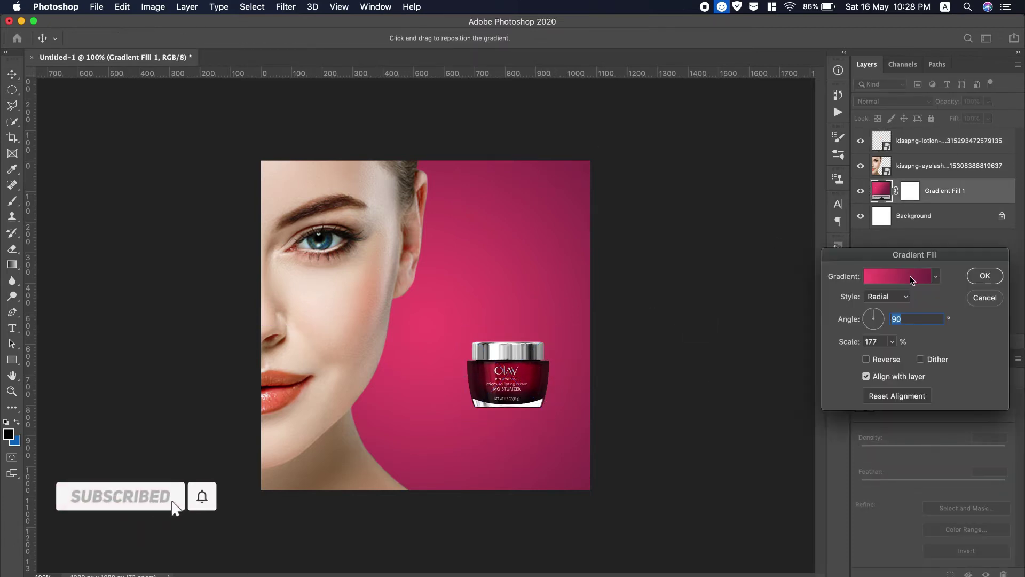
click(911, 278)
click(685, 385)
click(737, 439)
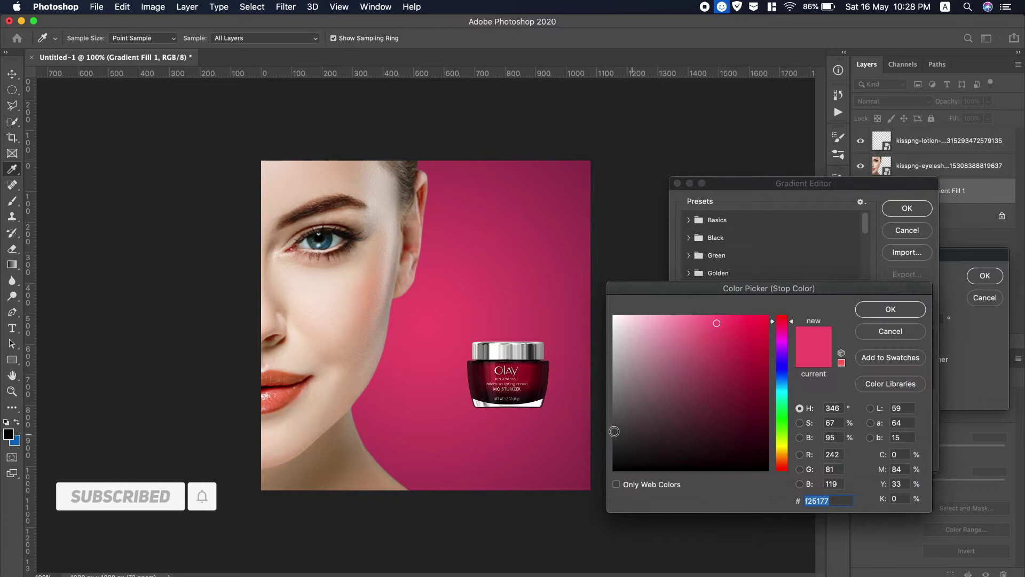
click(527, 377)
key(Return)
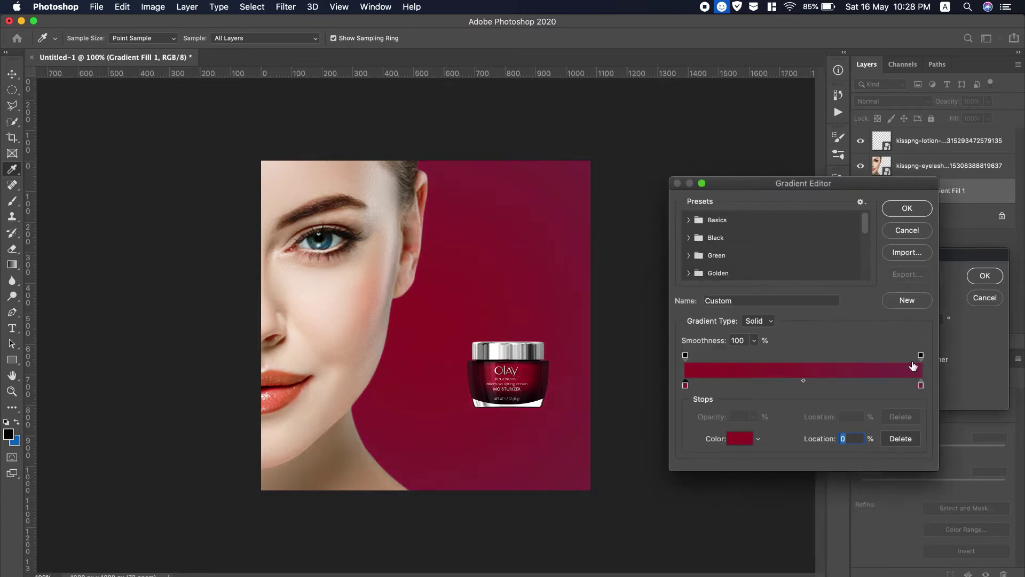
- Set the gradient's end stop to the maroon 50010c sampled from the jar, reduce the gradient scale and apply the fill
click(750, 441)
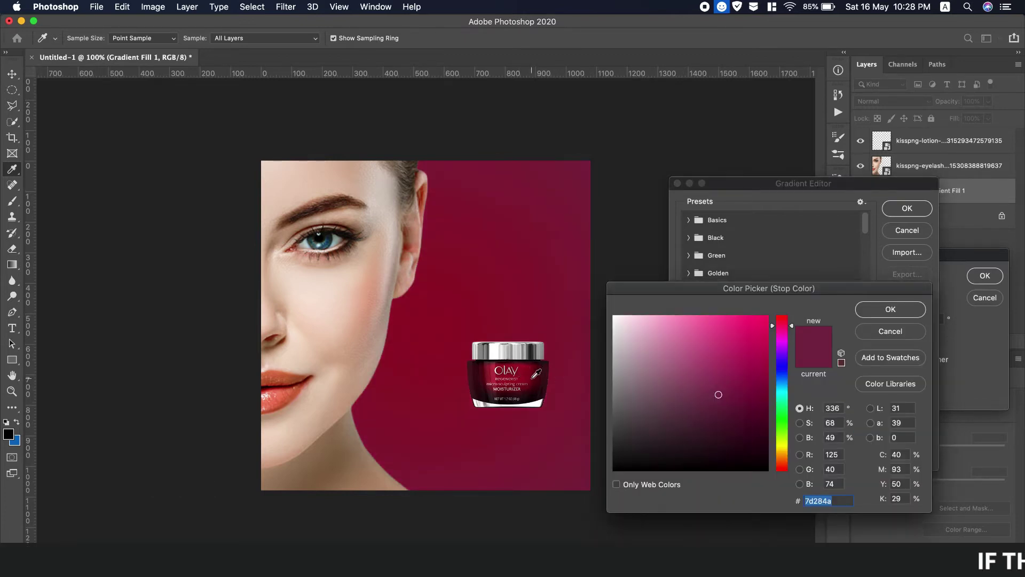
click(533, 377)
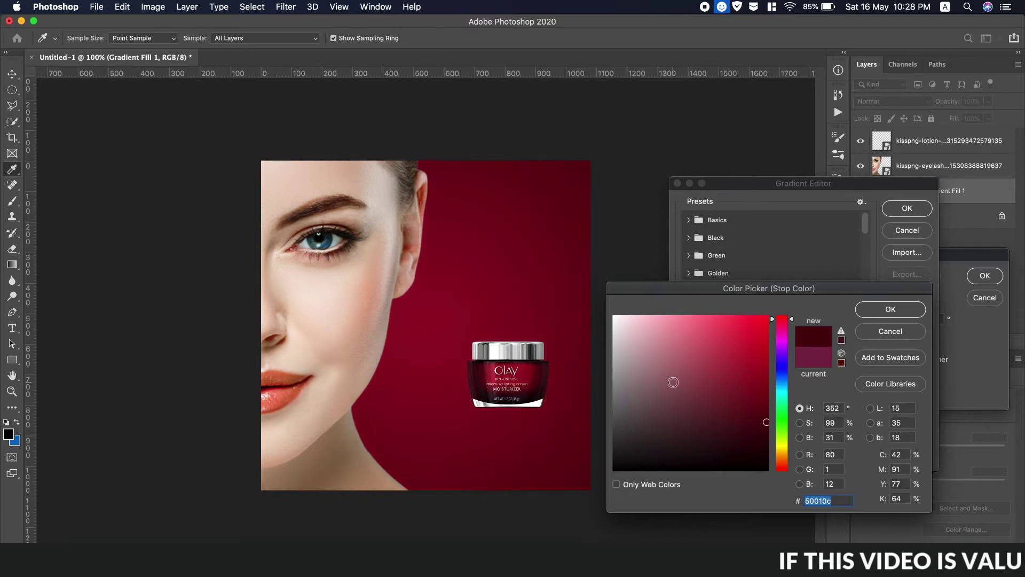
click(914, 307)
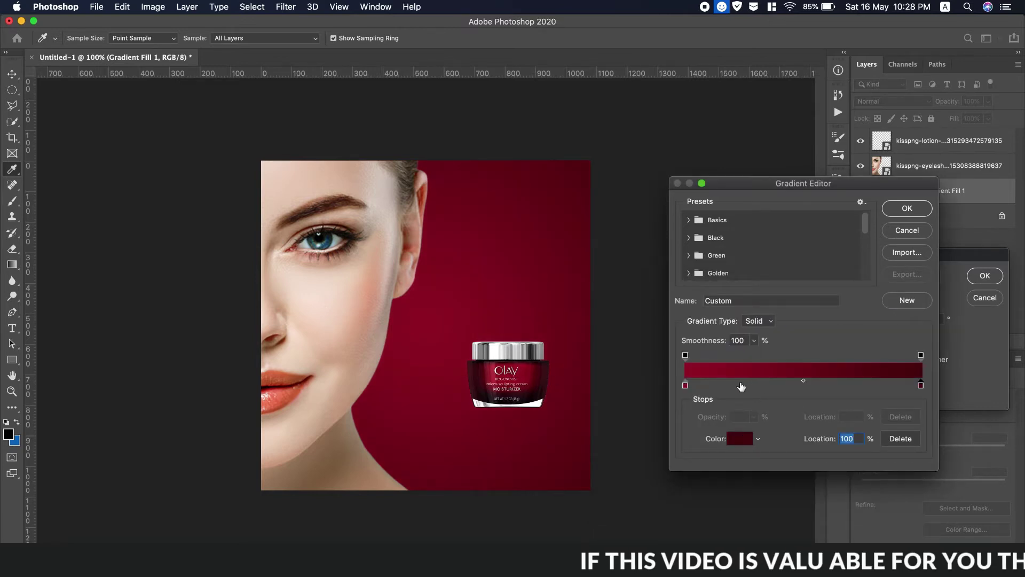
click(909, 211)
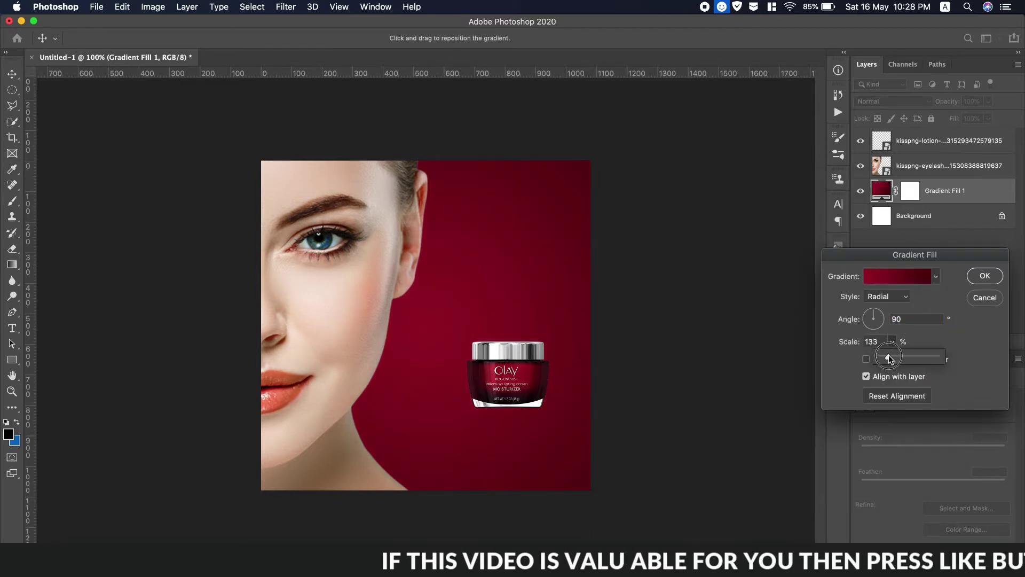
key(Return)
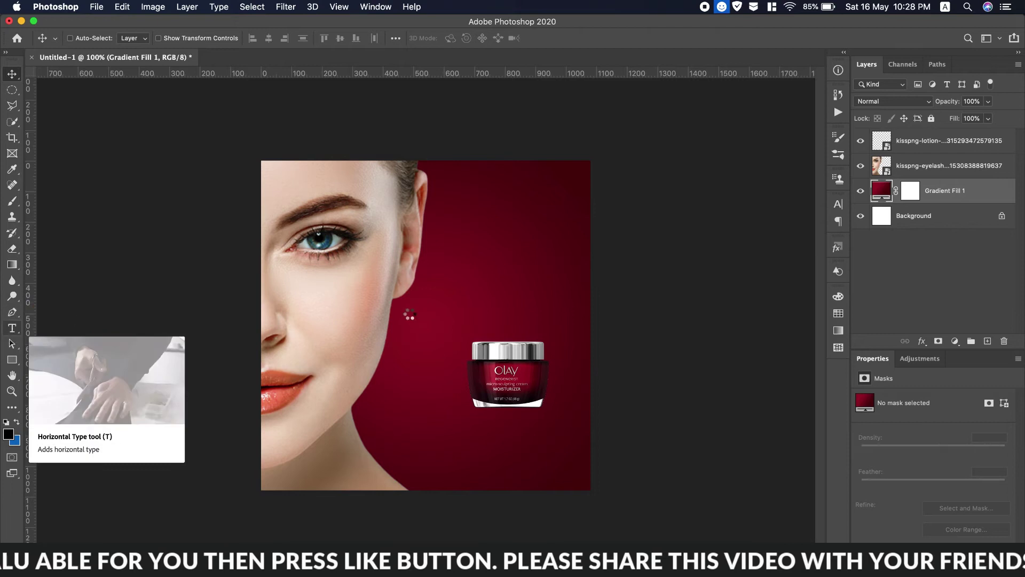
- Add the text "Skin Care" at 16 pt above the cream jar, on a new type layer over all other layers
click(12, 328)
click(950, 143)
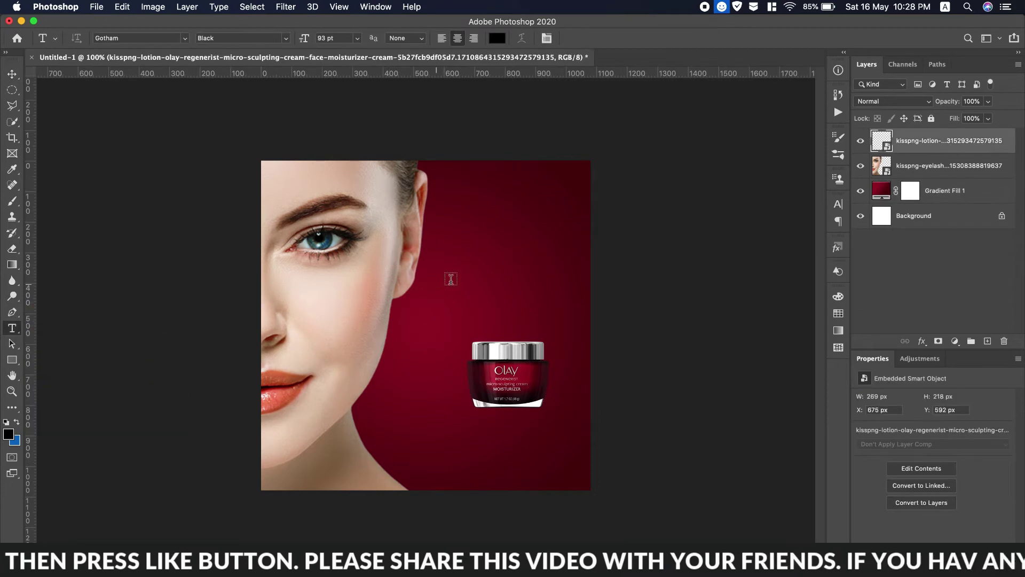
click(437, 212)
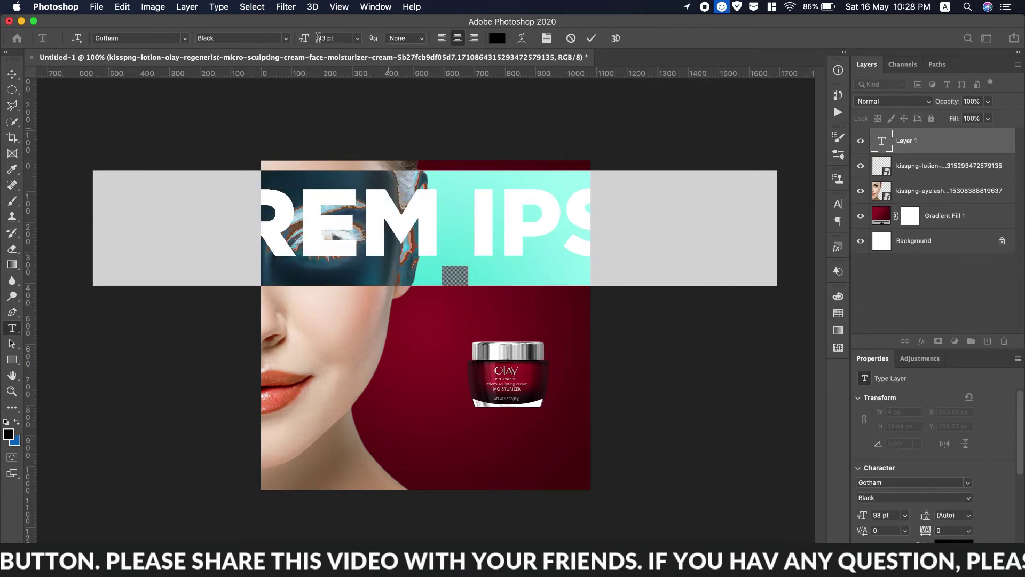
drag(300, 42, 258, 47)
drag(460, 279, 514, 283)
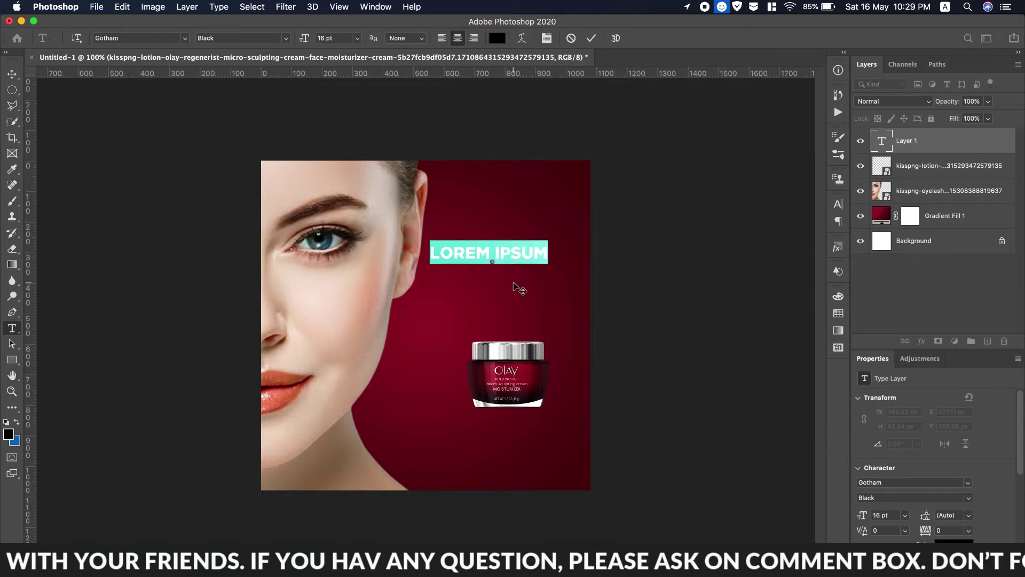
text(SKIN CARE)
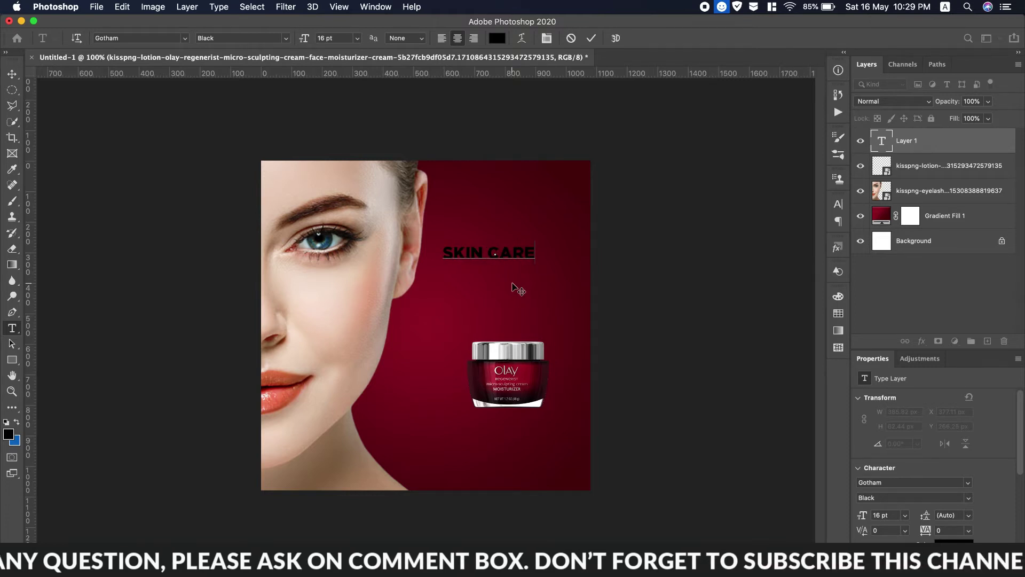
- Turn off All Caps for the "Skin Care" text and set its font to Lighthouse Personal Use
triple_click(440, 251)
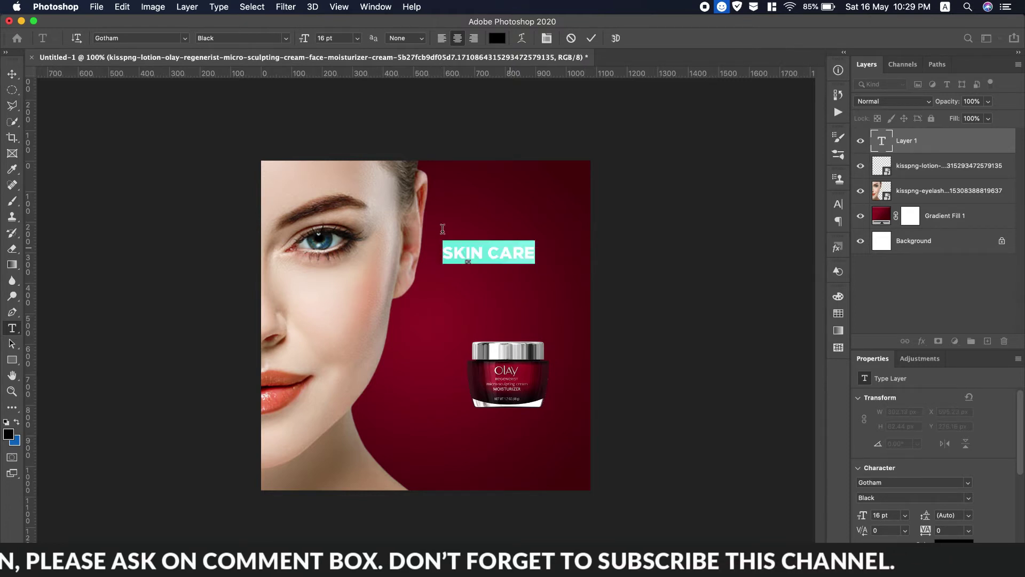
click(185, 38)
click(209, 56)
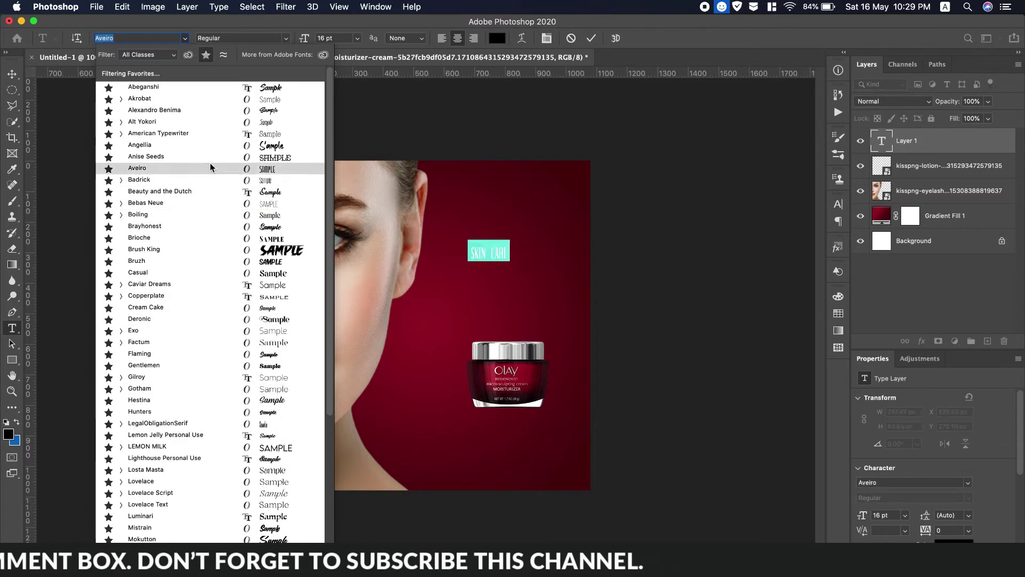
click(838, 205)
click(734, 292)
click(762, 221)
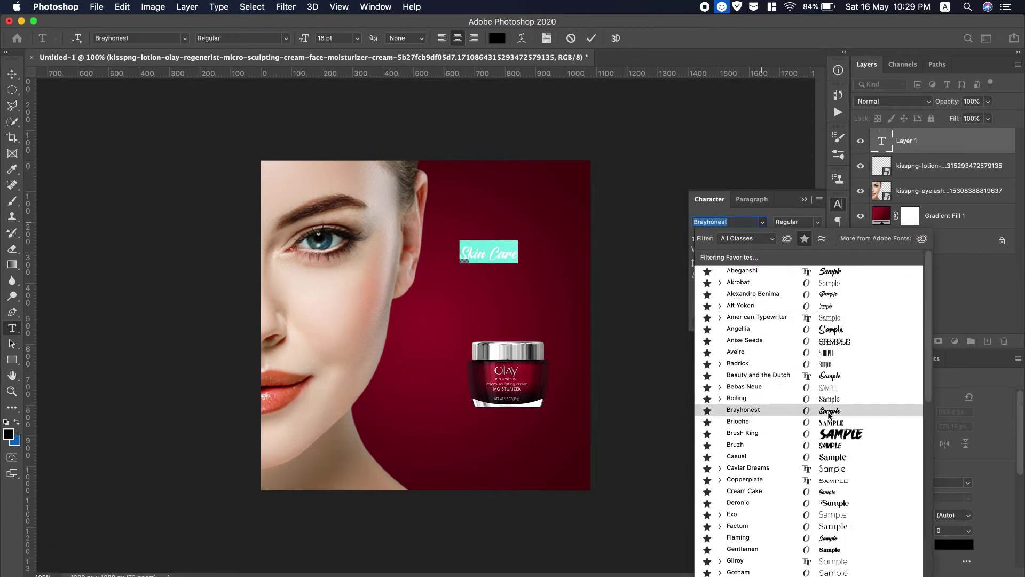
scroll(847, 406, down, 5)
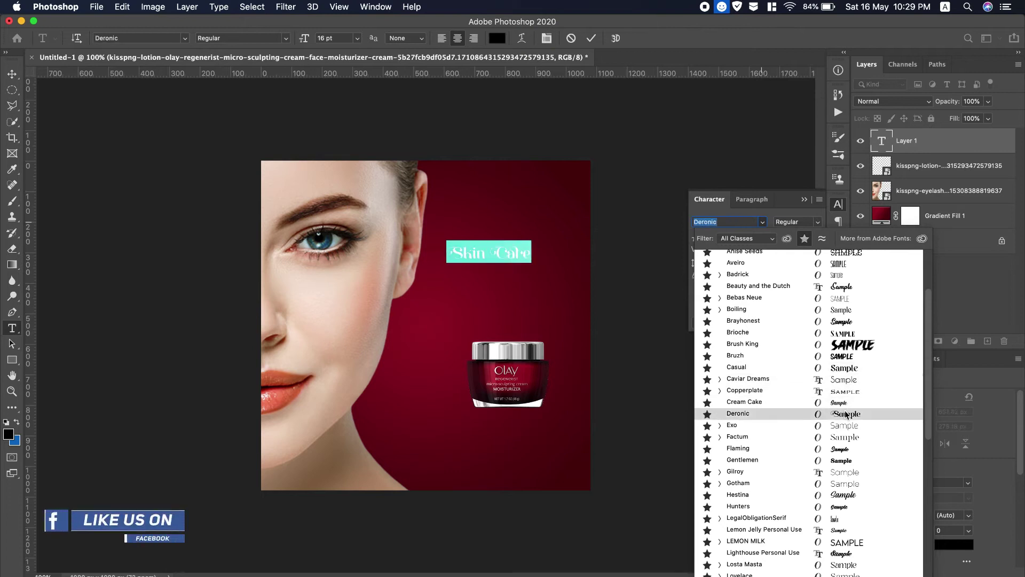
scroll(846, 411, down, 3)
scroll(845, 412, down, 2)
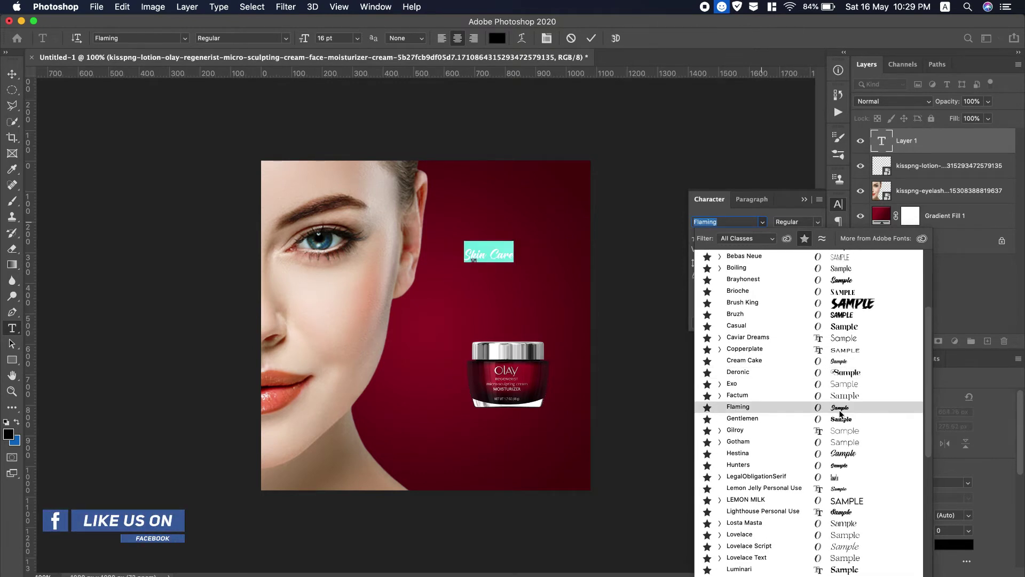
scroll(838, 416, down, 3)
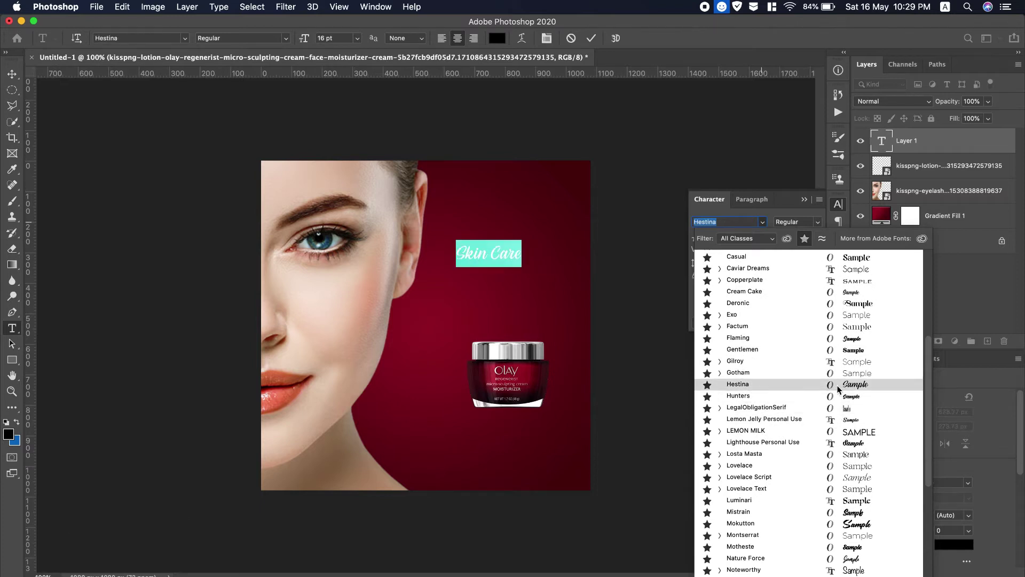
scroll(835, 438, down, 1)
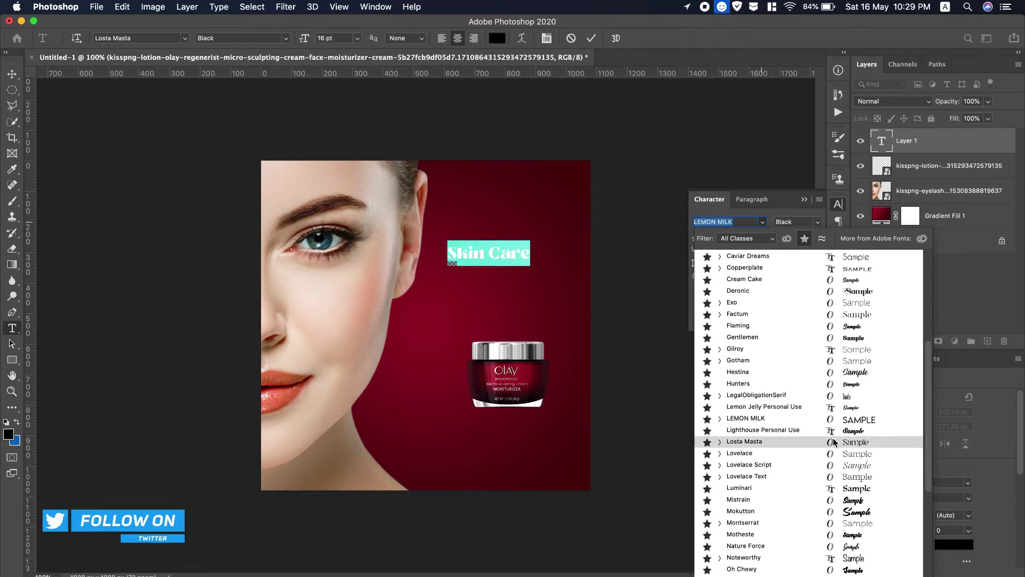
click(835, 433)
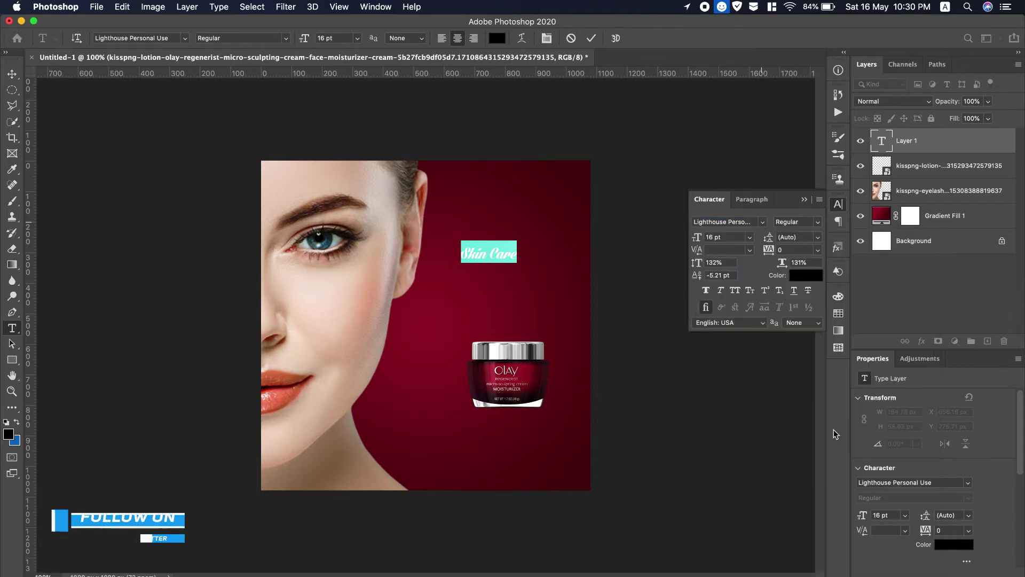
- Set the "Skin Care" text to 36 pt in white, shift it slightly lower and commit the text
mouse_move(693, 238)
mouse_down()
mouse_move(724, 237)
mouse_move(706, 240)
mouse_up()
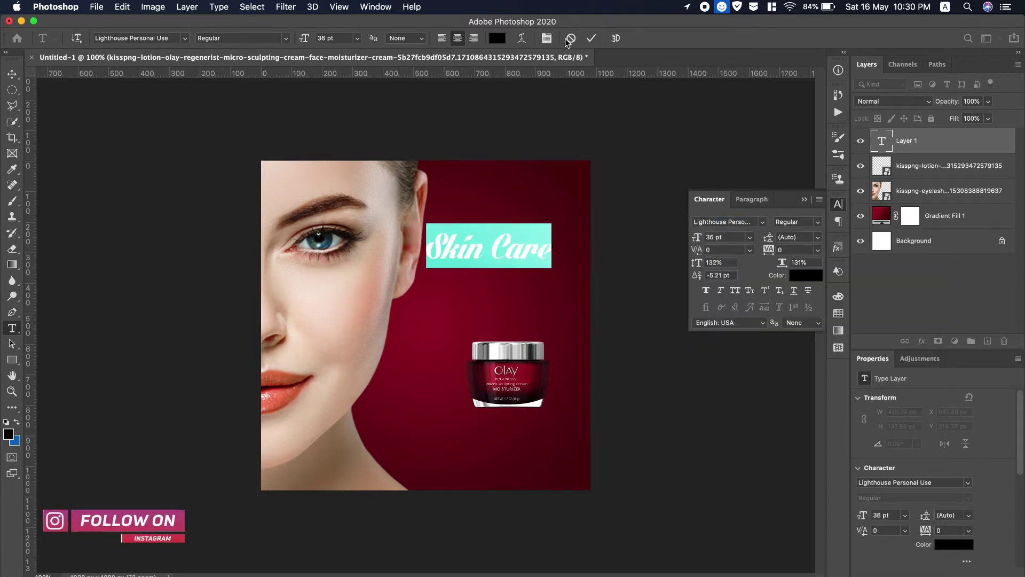
click(498, 38)
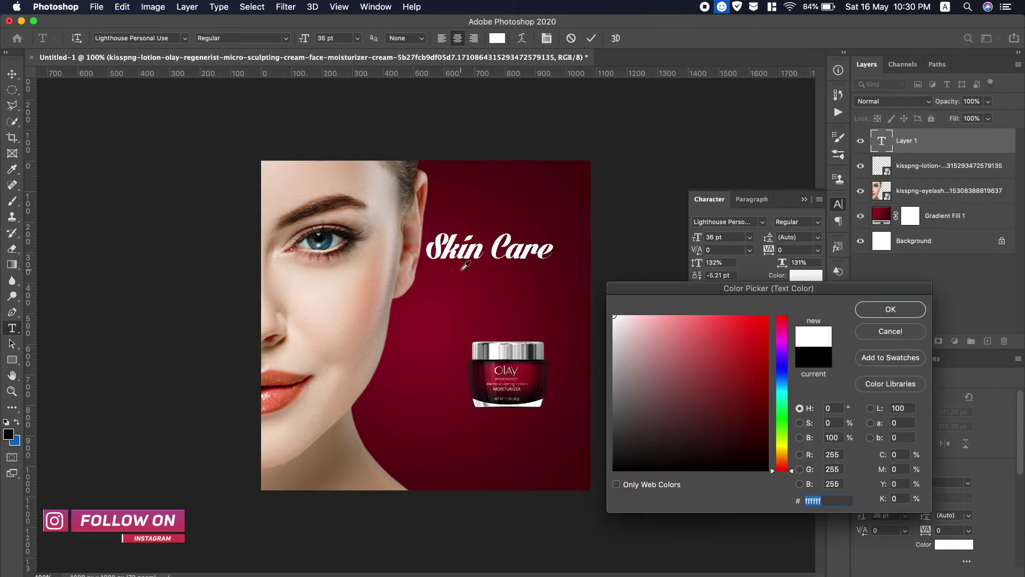
click(340, 323)
click(285, 427)
drag(716, 390, 477, 270)
click(915, 314)
key(super+Return)
- Add a vertical guide at about 1020 px and horizontal guides at about 63 px and 1023 px
key(v)
drag(21, 331, 572, 340)
drag(500, 73, 506, 180)
drag(550, 73, 519, 473)
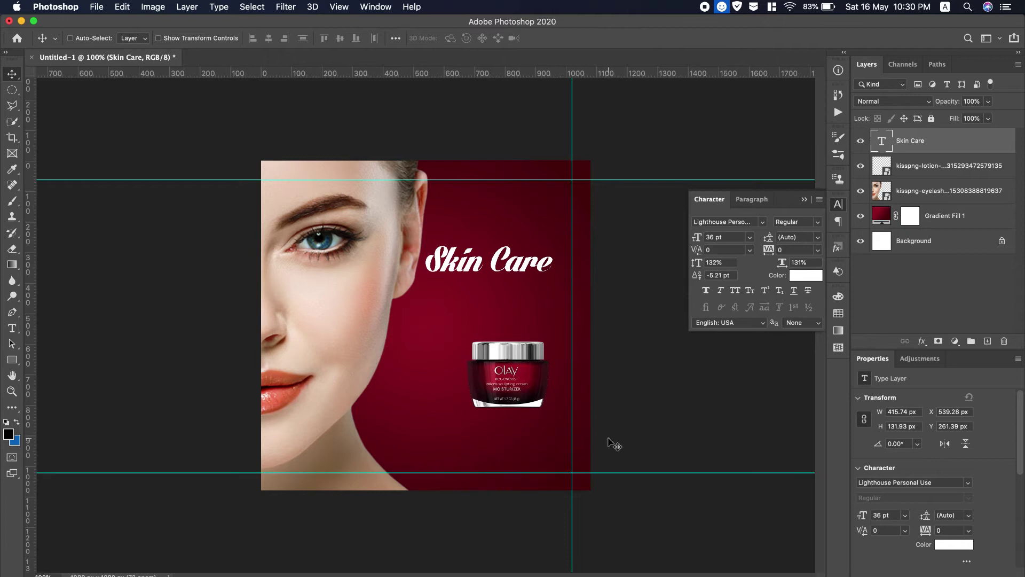
- Marquee-select the 1020 × 960 px area between the canvas's left edge and the guides, and add an empty layer above Gradient Fill 1
click(991, 214)
drag(11, 90, 59, 83)
drag(261, 181, 572, 473)
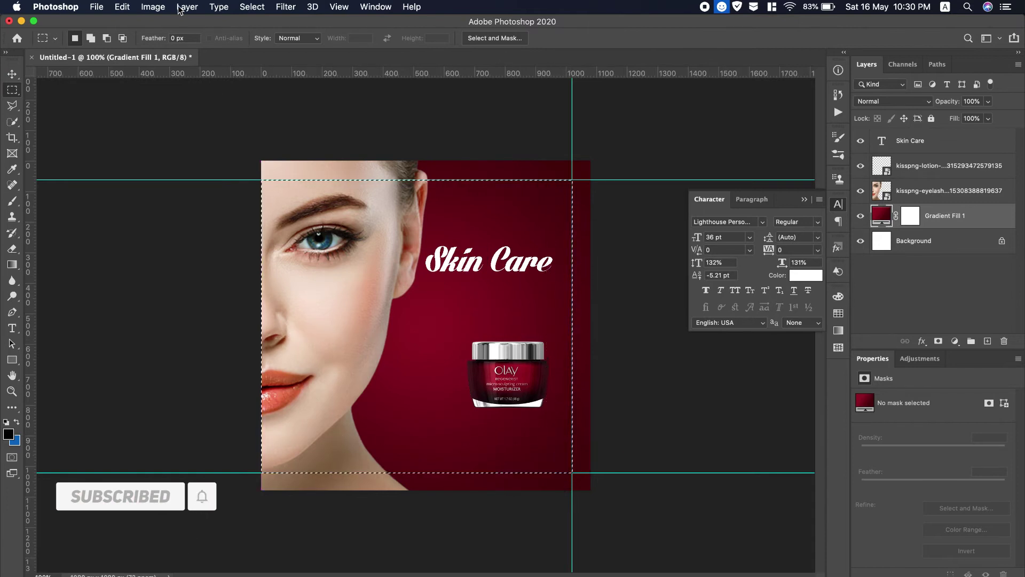
click(122, 7)
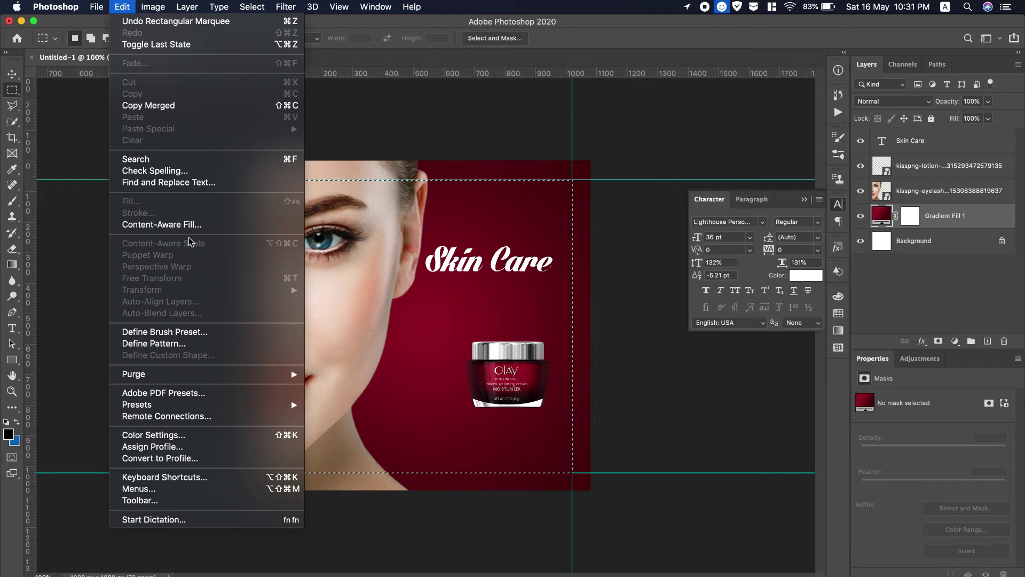
click(988, 341)
click(987, 342)
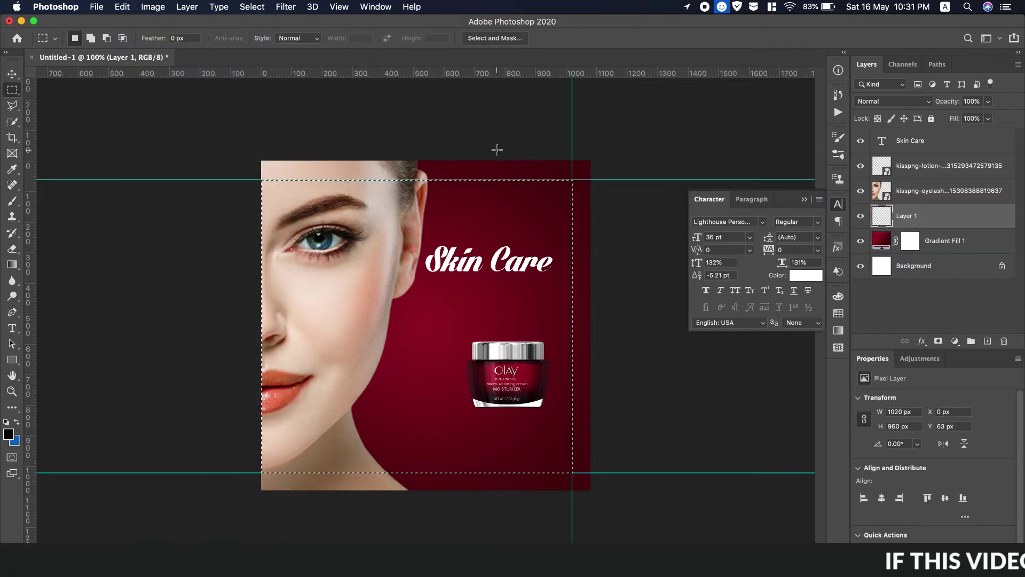
- Stroke the selection on the new layer with a 6 px centred line in the skin tone f1d0bc sampled from the face
click(123, 7)
click(123, 207)
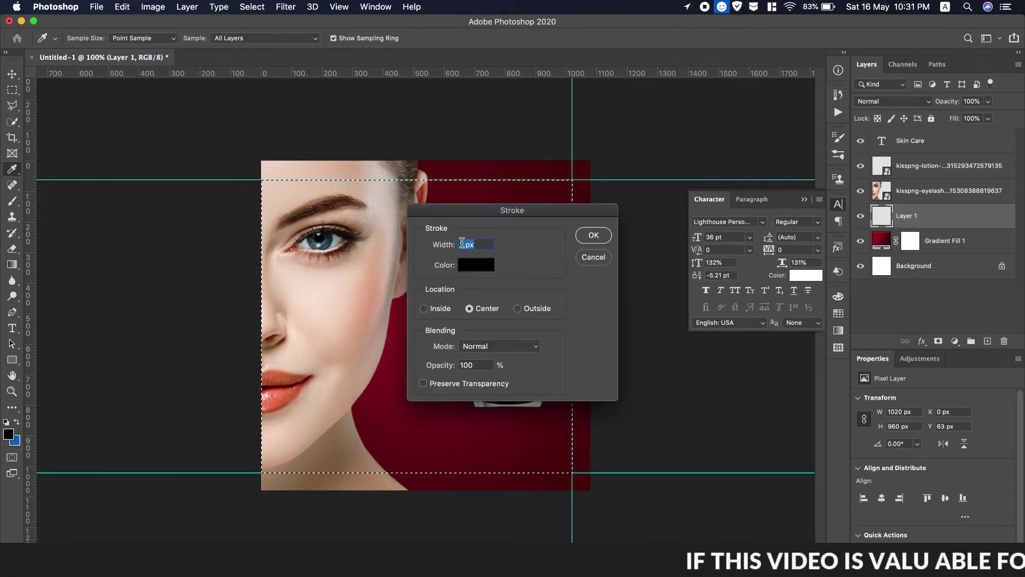
drag(537, 215, 756, 191)
click(695, 241)
click(343, 302)
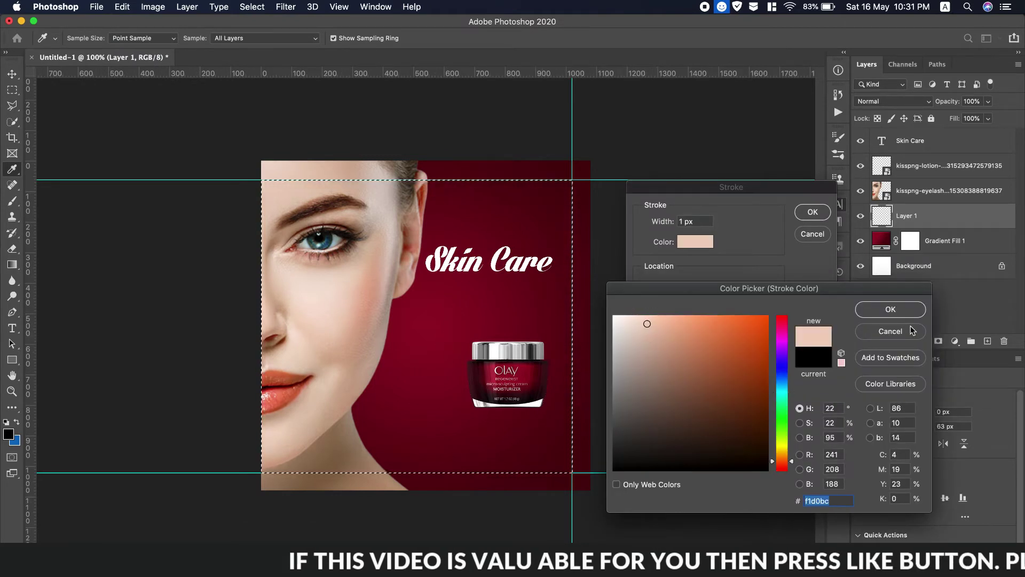
click(901, 311)
key(Up)
key(Up)
key(Up)
key(Up)
key(Up)
click(808, 214)
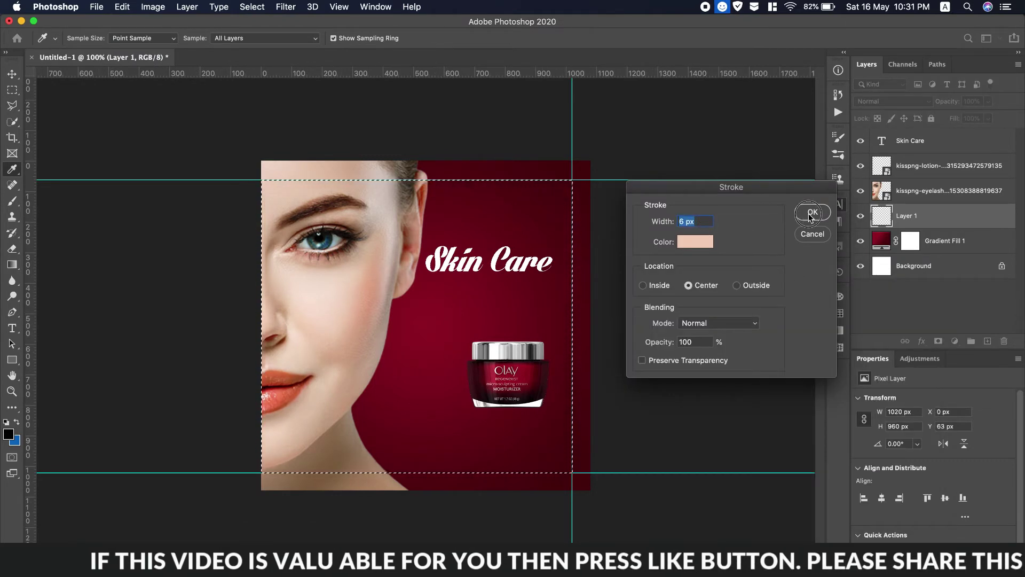
- Stroke the selection on Layer 1 again with a 10 px centred line in the same skin tone
key(m)
click(122, 7)
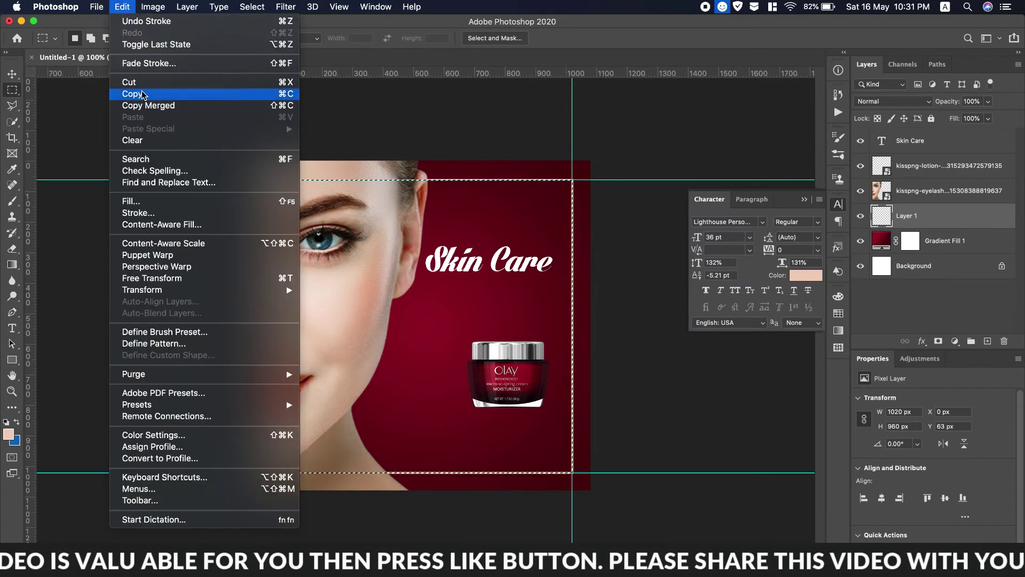
click(139, 212)
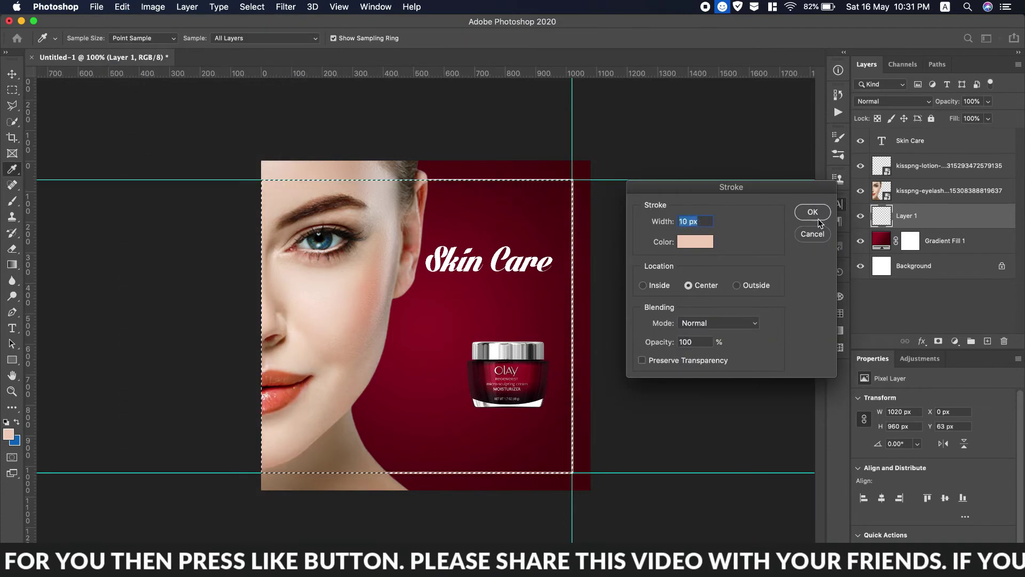
click(818, 219)
click(804, 200)
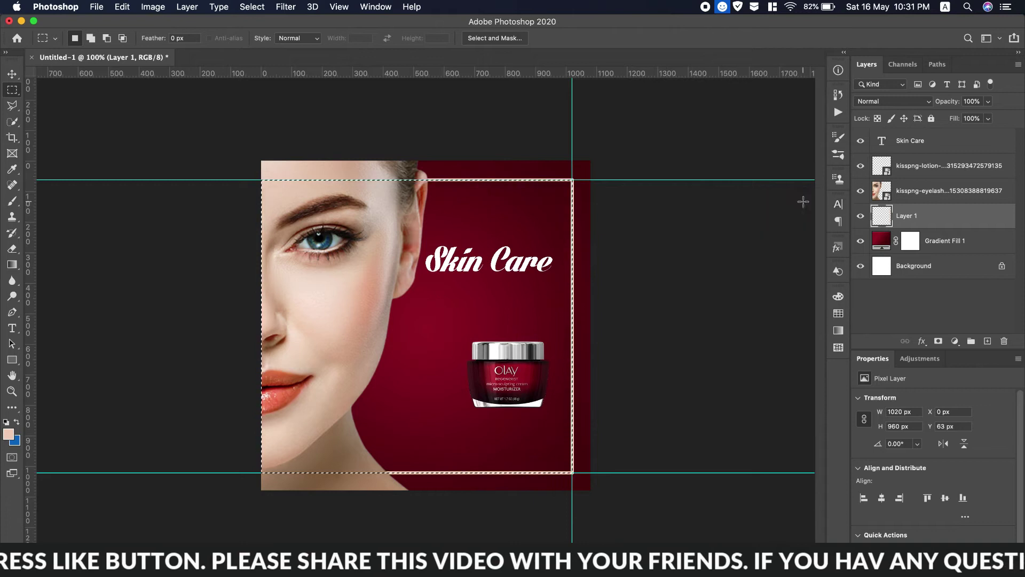
- Move the Olay jar right to meet a new vertical guide at about 975 px, and clear the marquee selection
drag(34, 350, 456, 359)
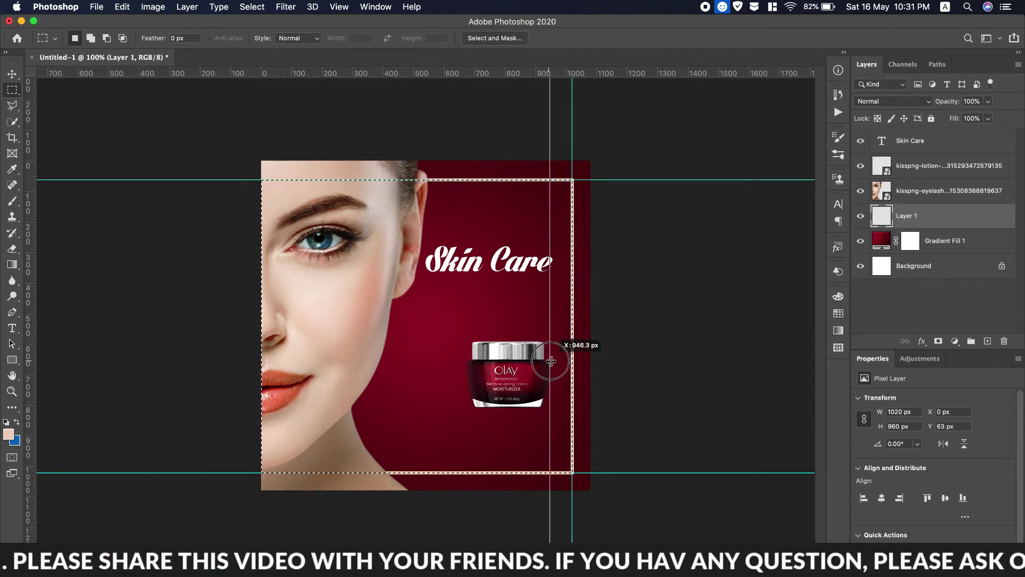
drag(556, 363, 557, 363)
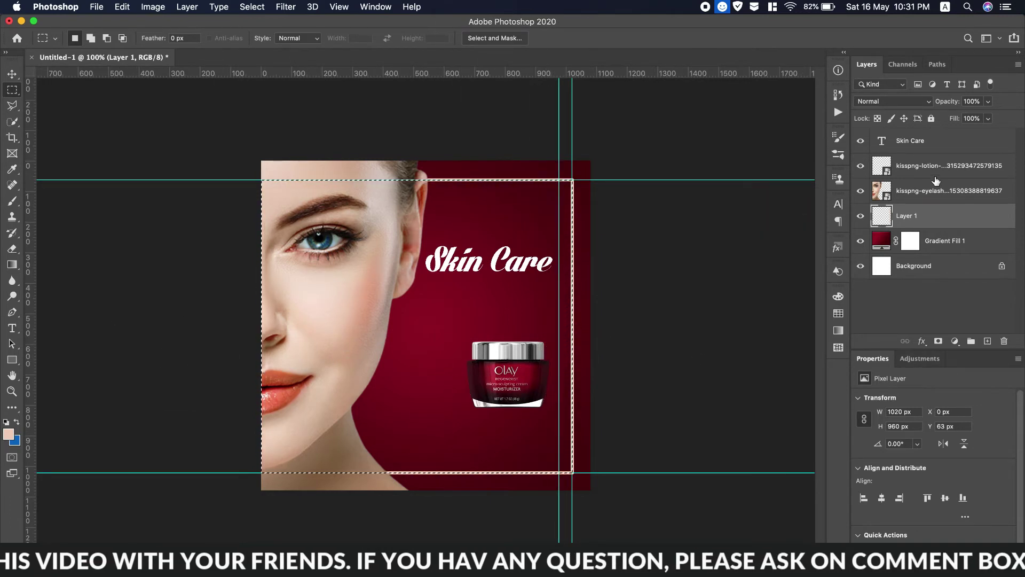
click(954, 198)
click(956, 167)
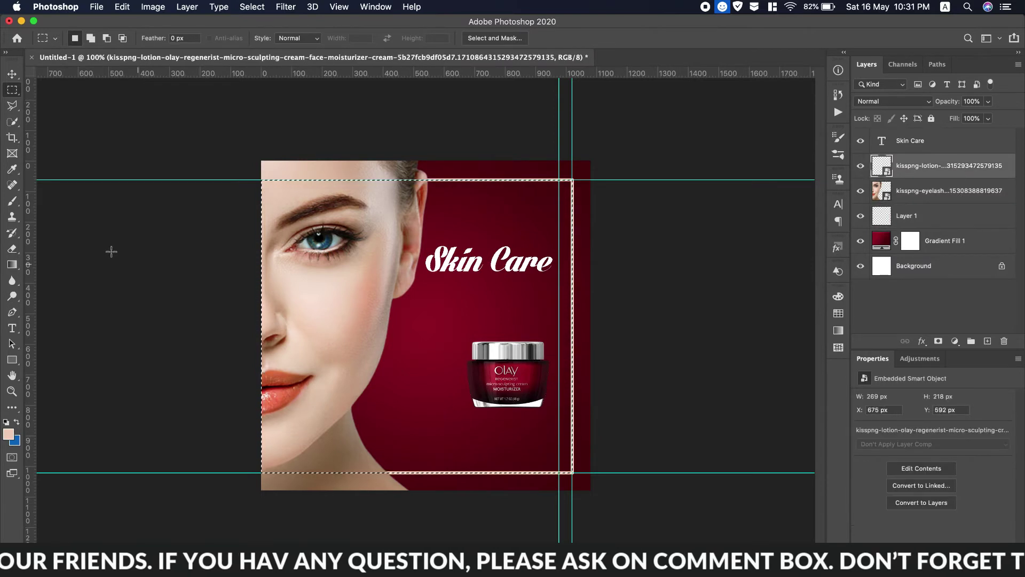
click(12, 74)
drag(507, 378, 525, 377)
click(240, 7)
click(265, 32)
- Move the "Skin Care" text up and right to the inner guide, and scale it to about 426 px wide
click(924, 149)
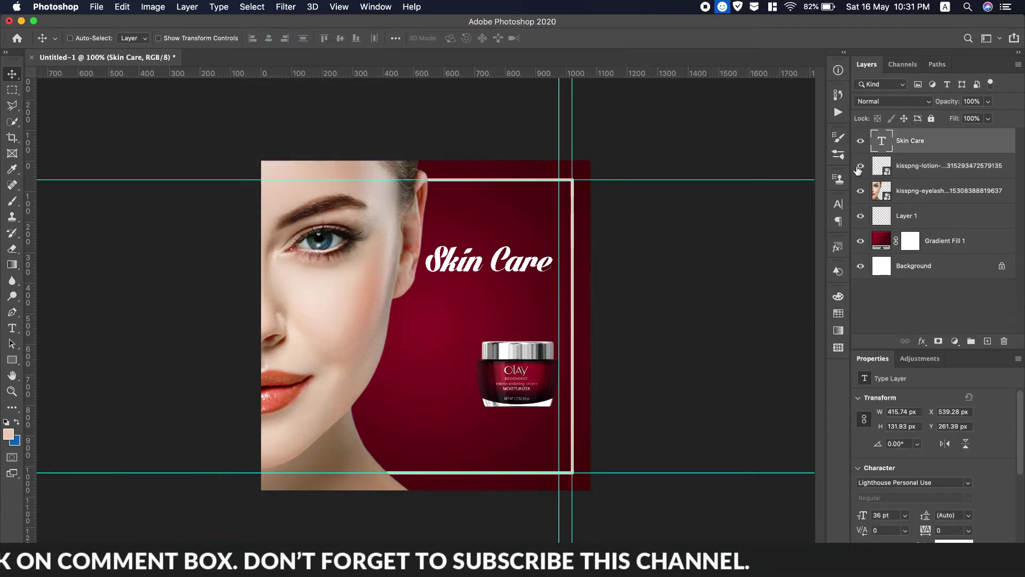
drag(480, 266, 488, 251)
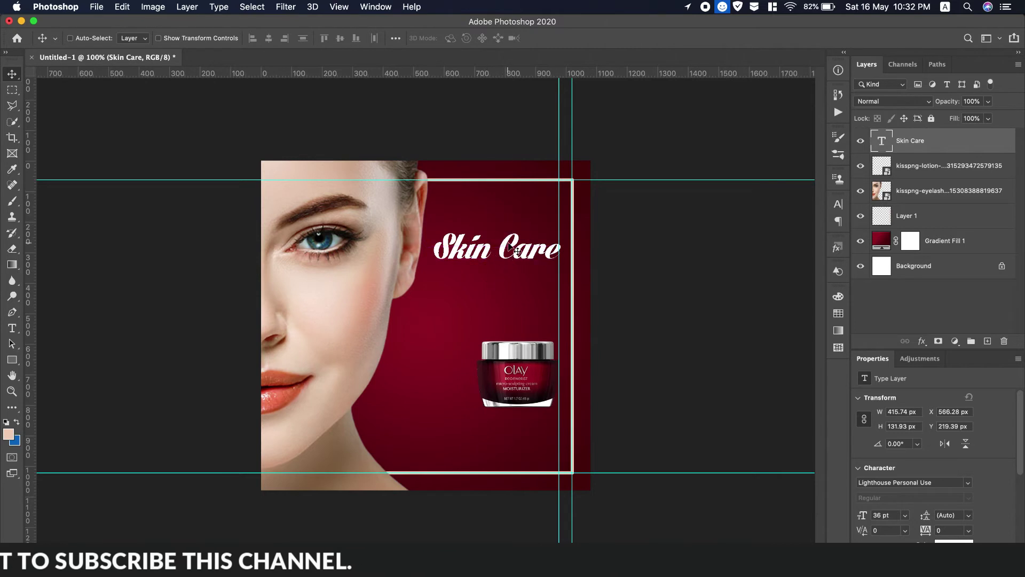
key(cmd+t)
mouse_move(434, 228)
mouse_down()
mouse_move(427, 219)
mouse_move(430, 230)
mouse_up()
click(615, 38)
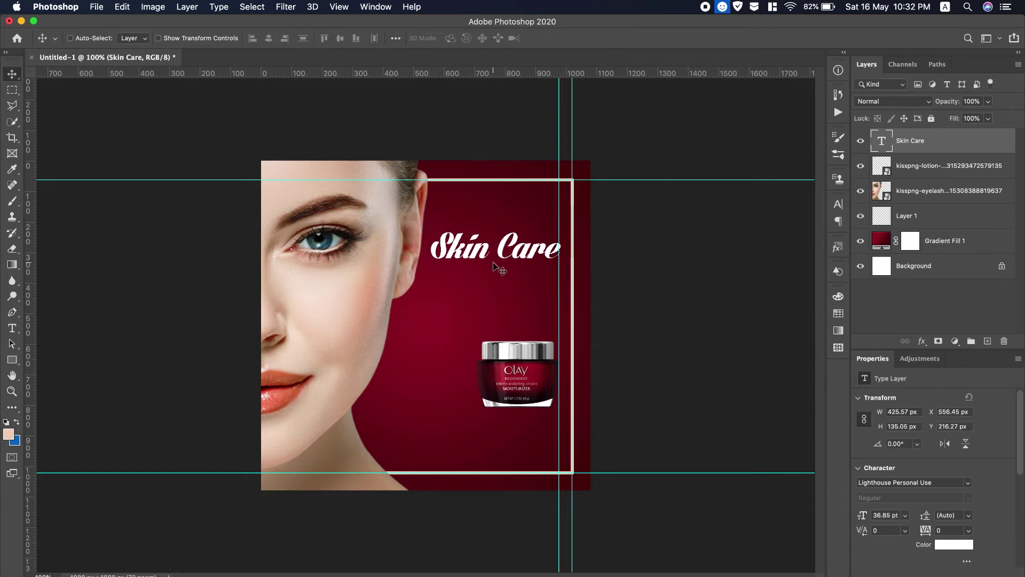
- Duplicate the "Skin Care" text directly below itself and change the copy to "With Olay"
click(13, 327)
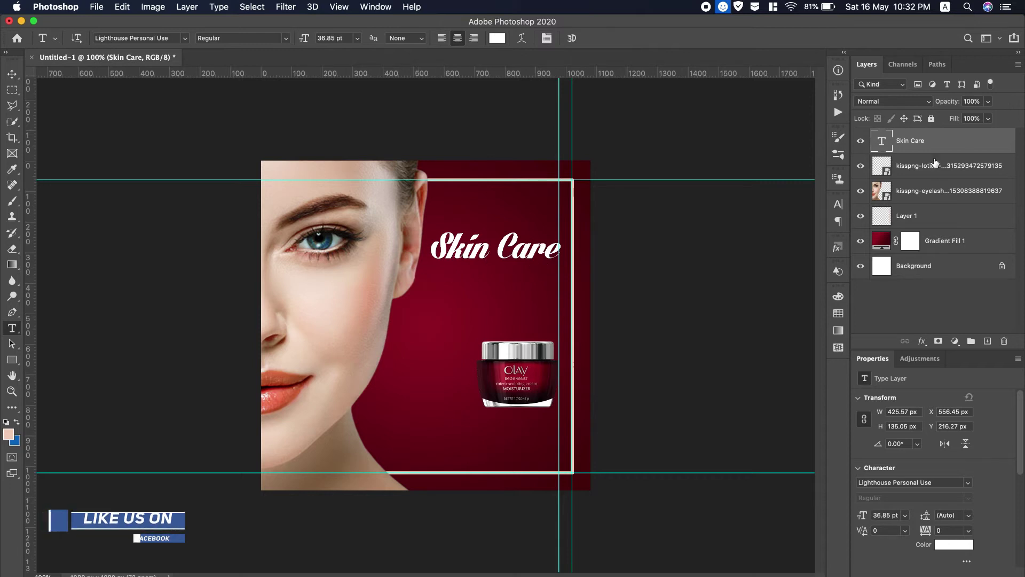
click(12, 73)
alt+drag(477, 251, 476, 287)
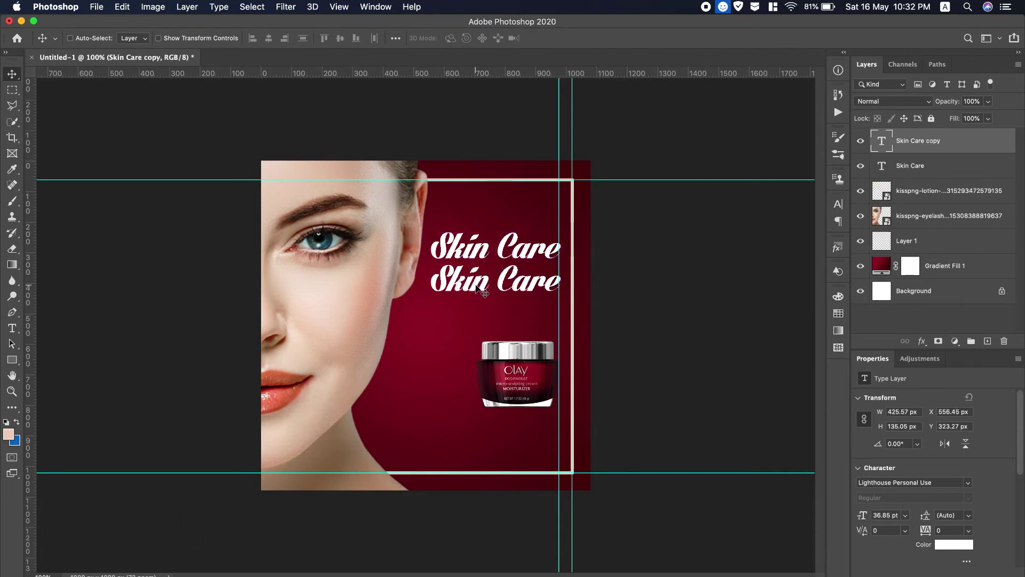
double_click(476, 286)
text(With)
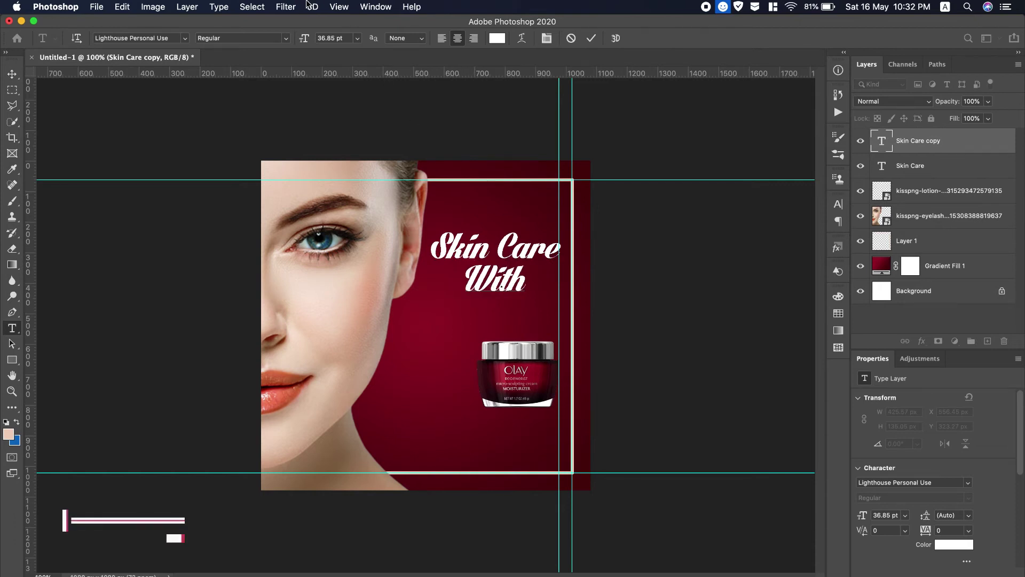
text( Olay)
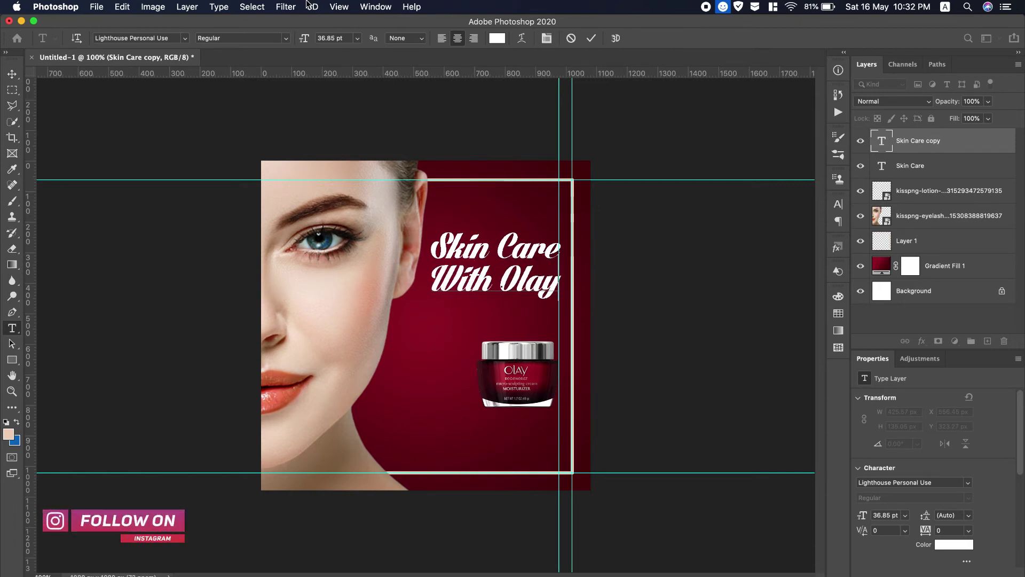
click(591, 38)
key(v)
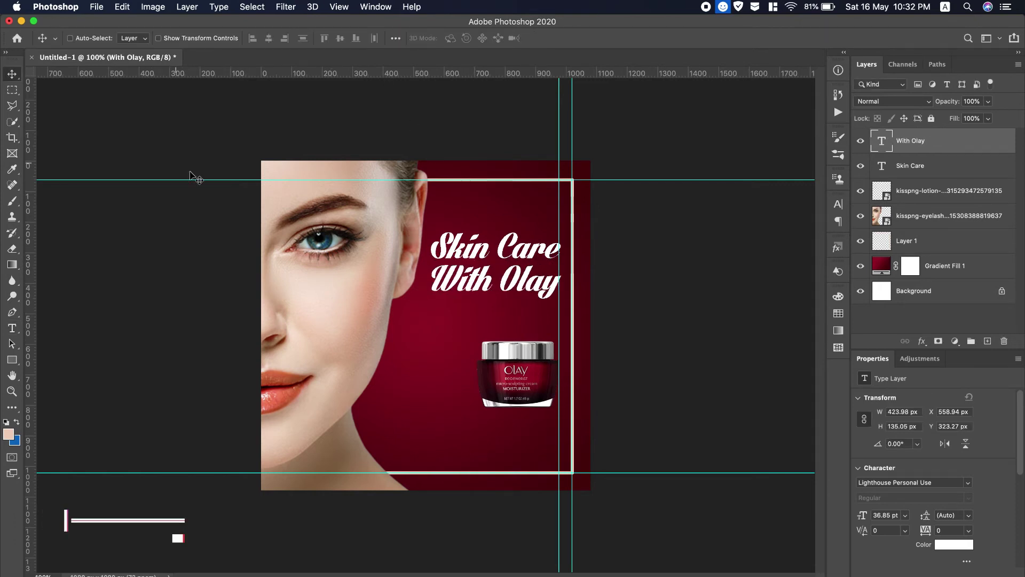
- Shift the "With Olay" line slightly left and up under "Skin Care", to about X 549 px, Y 320 px
drag(472, 284, 469, 273)
key(Down)
key(Down)
key(Down)
key(Down)
key(Down)
key(Down)
key(Down)
key(Down)
key(Down)
key(Down)
key(Down)
key(Down)
key(Down)
key(Down)
key(Down)
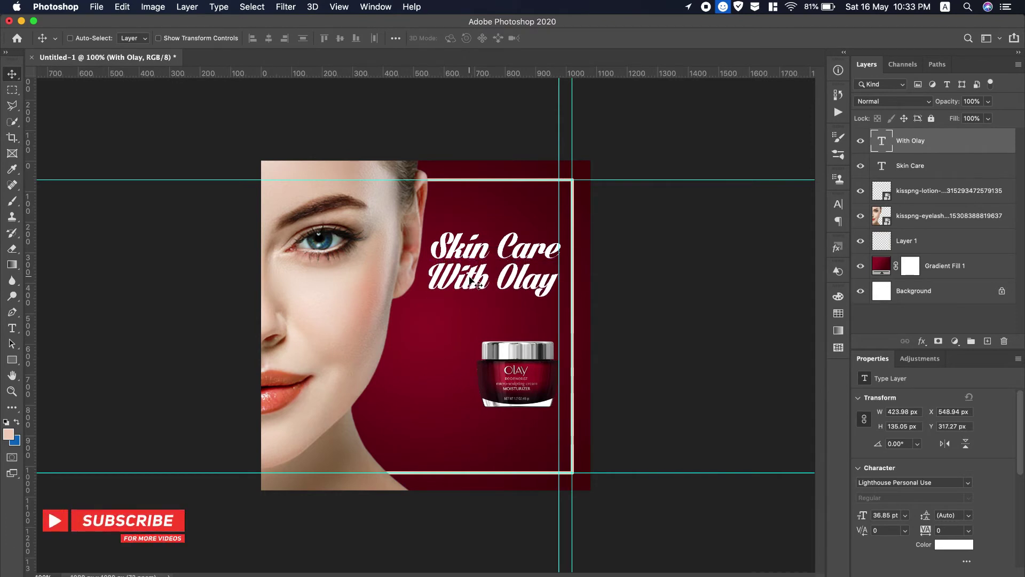
- Select the word "Olay" in the second title line and open its text colour
double_click(510, 290)
drag(498, 279, 576, 277)
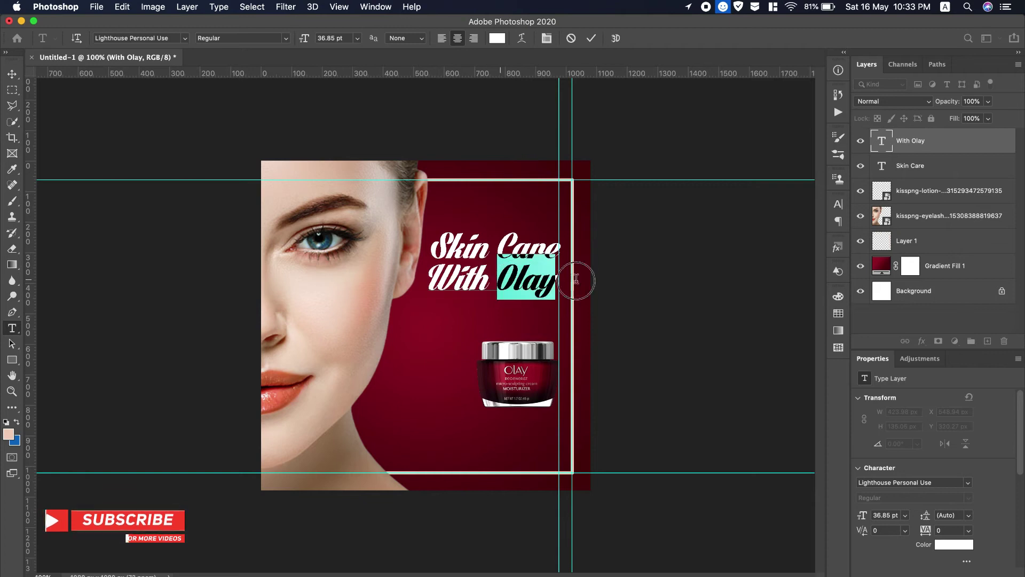
click(496, 38)
- Try text colours sampled from the skin, jar, lips and eye, plus black, on the word "Olay"
click(318, 316)
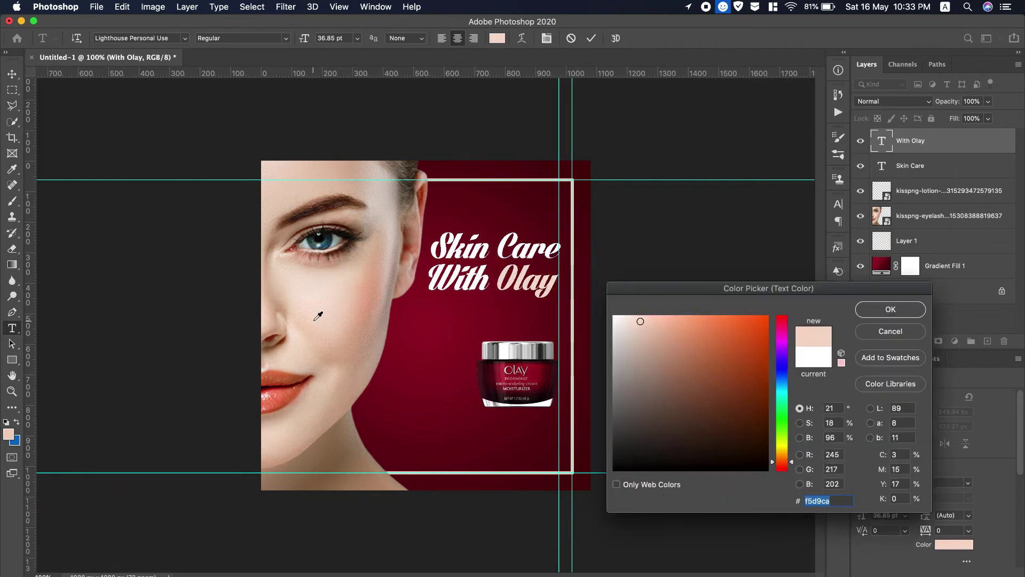
click(494, 389)
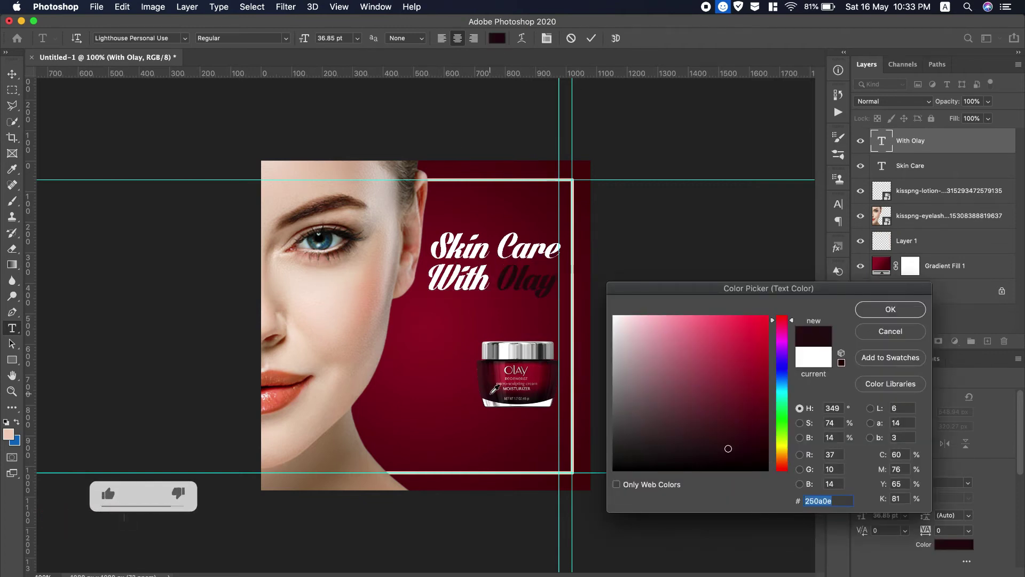
click(276, 393)
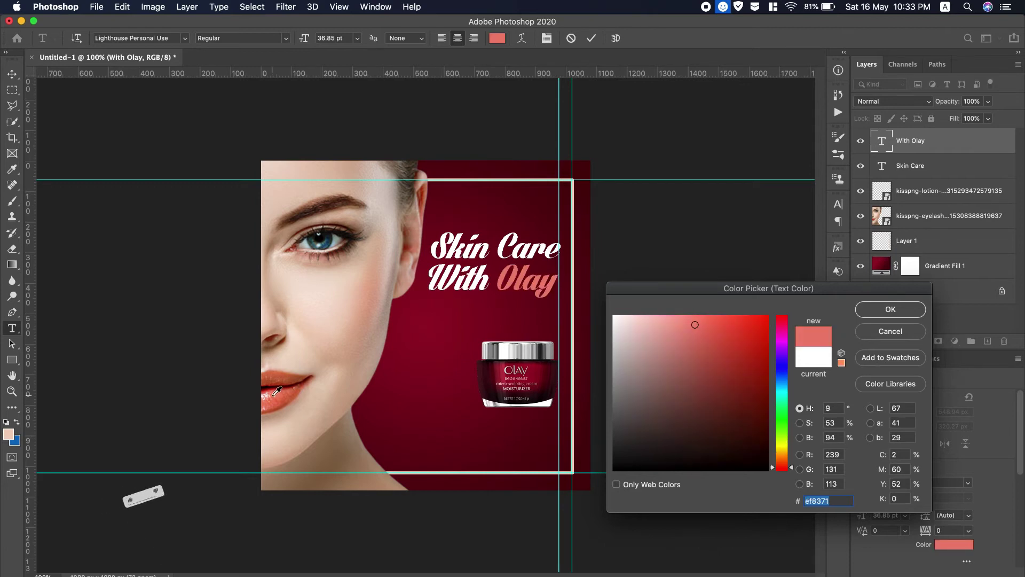
click(325, 244)
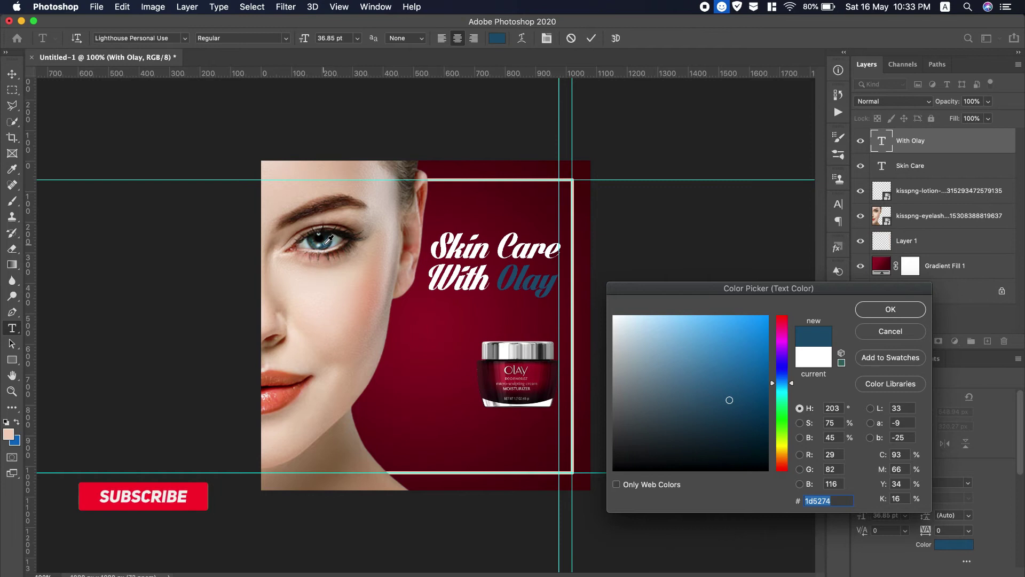
click(504, 351)
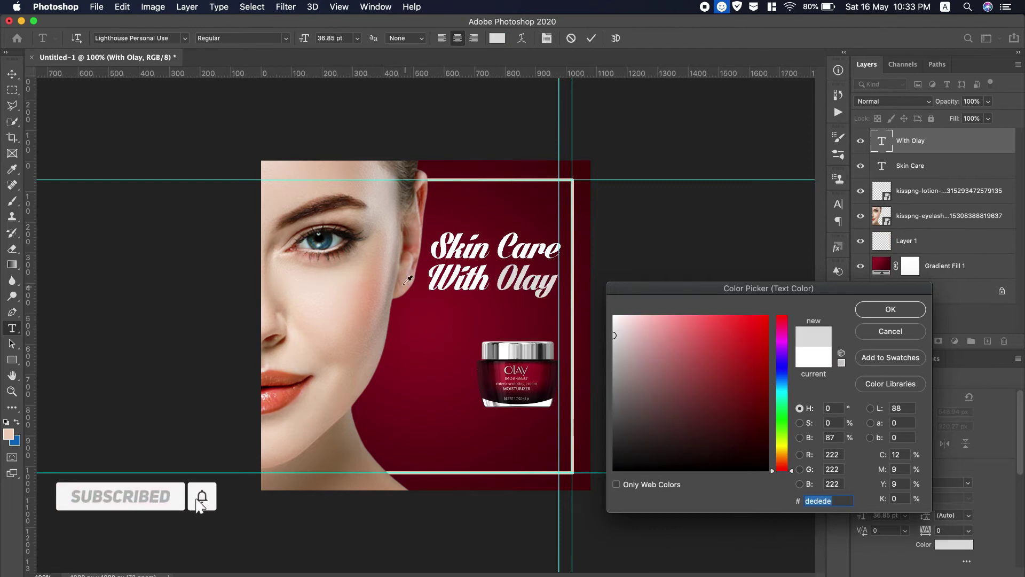
click(378, 247)
click(280, 405)
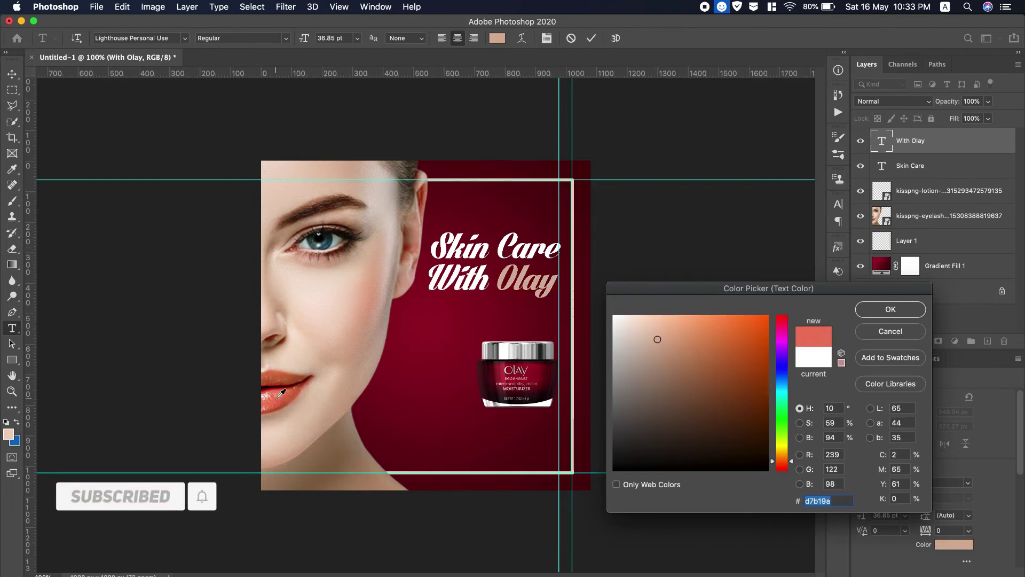
mouse_move(713, 326)
mouse_down()
mouse_move(745, 319)
mouse_move(723, 374)
mouse_move(647, 431)
mouse_move(613, 420)
mouse_move(610, 473)
mouse_up()
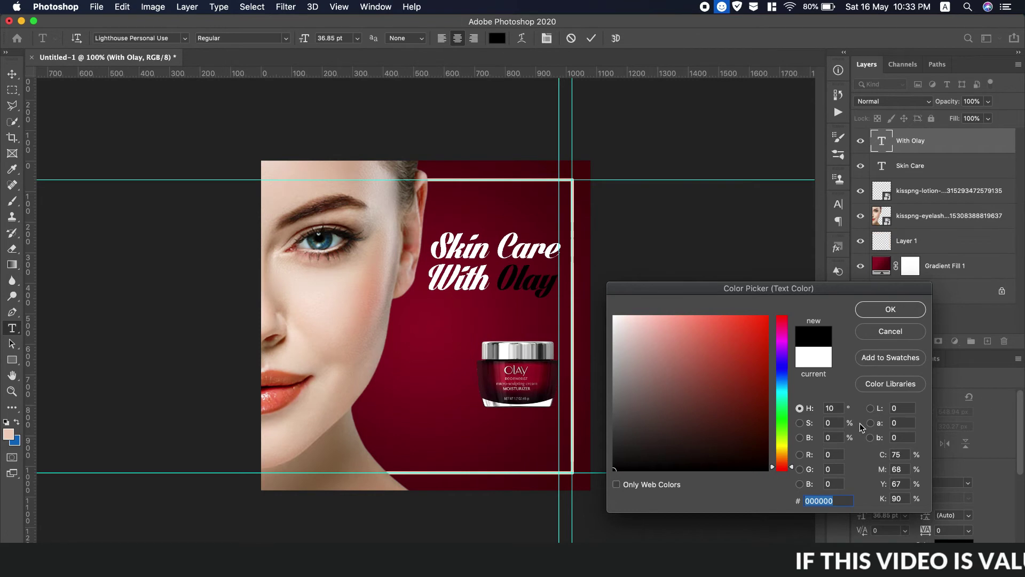
- Set the word "Olay" to the skin tone e7b9a3 sampled from the cheek and commit the text
click(378, 287)
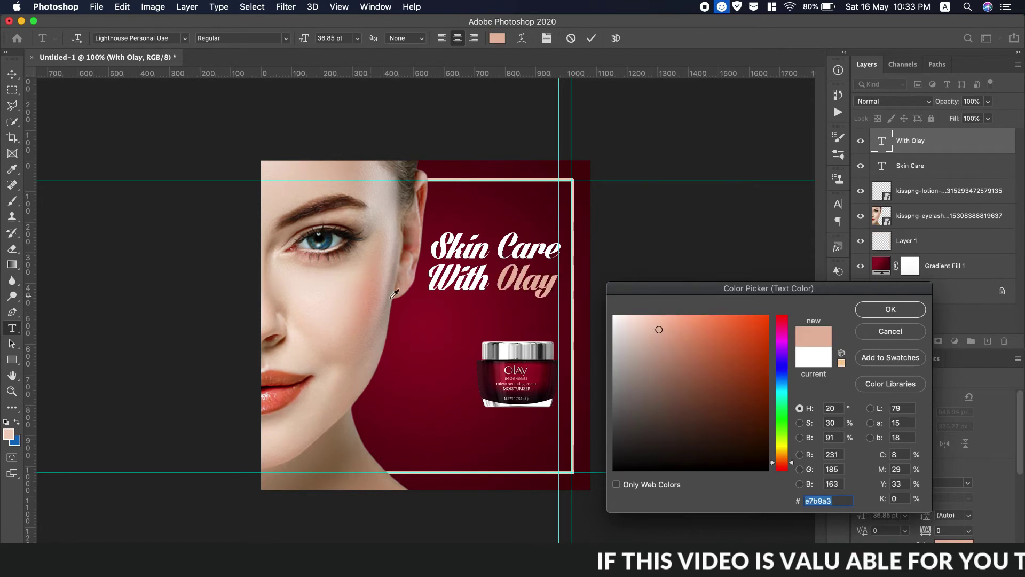
click(877, 307)
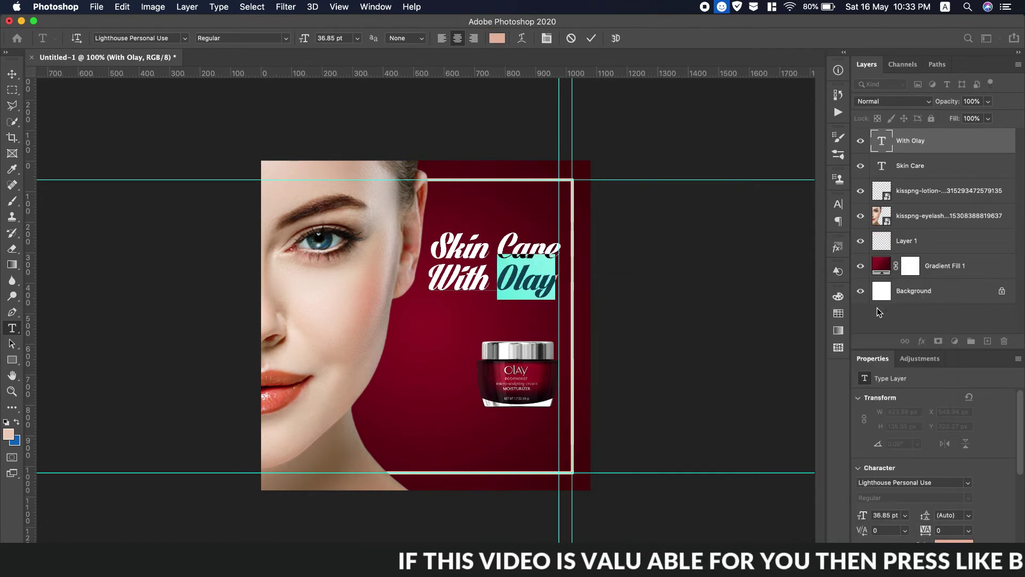
click(11, 75)
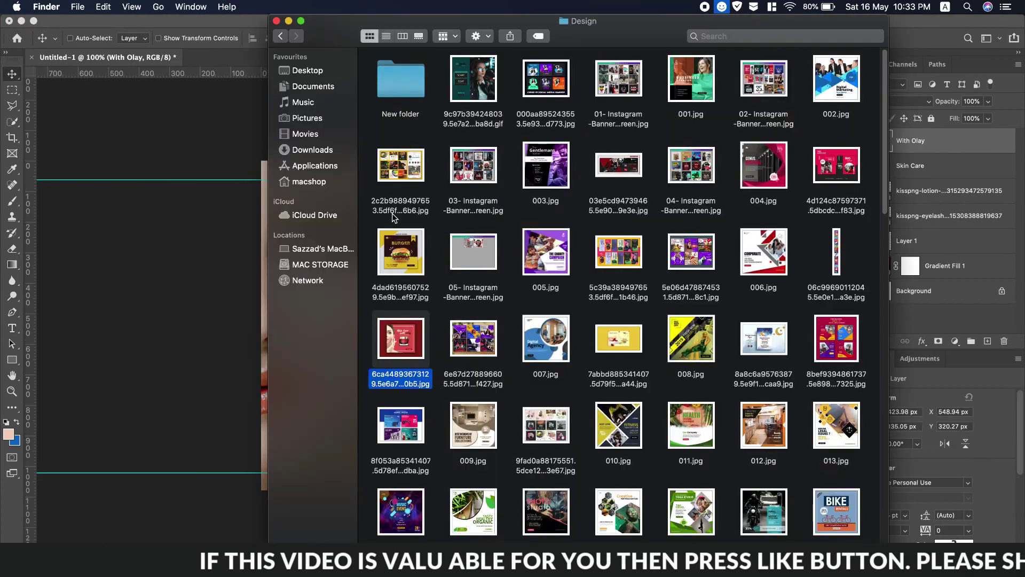
- Place the Olay logo image from the Downloads folder above "Skin Care", scaled to 1.37% with its right edge on the inner guide
click(312, 149)
drag(401, 156, 369, 357)
drag(267, 345, 550, 211)
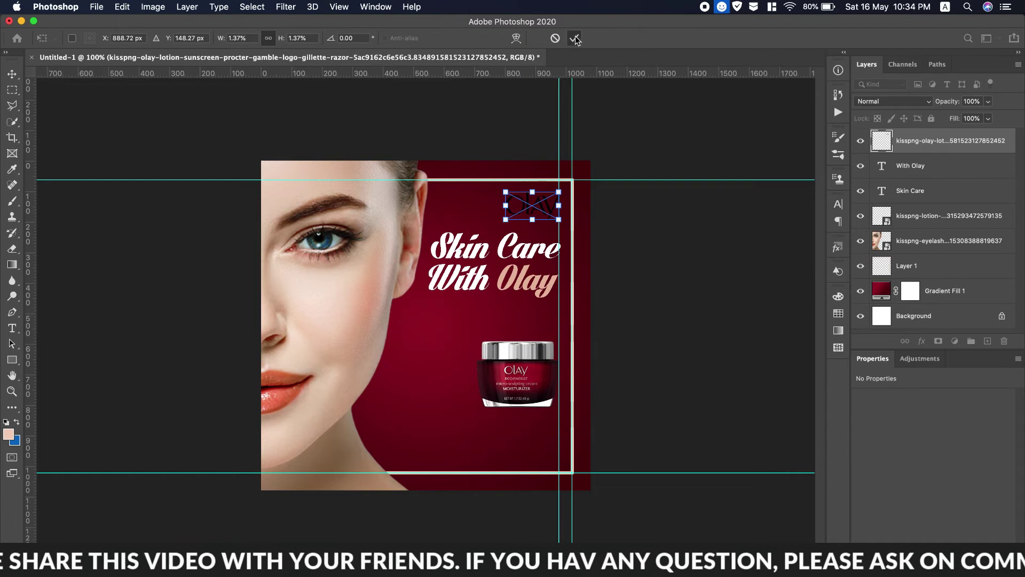
key(Return)
- Add a drop shadow and a white colour overlay to the Olay logo layer
double_click(1013, 142)
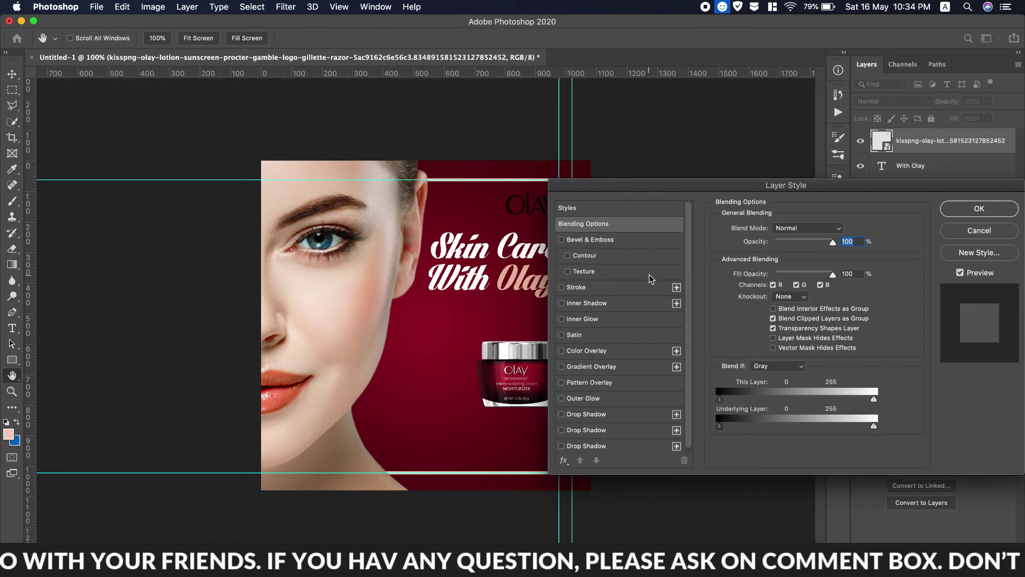
click(586, 446)
click(587, 352)
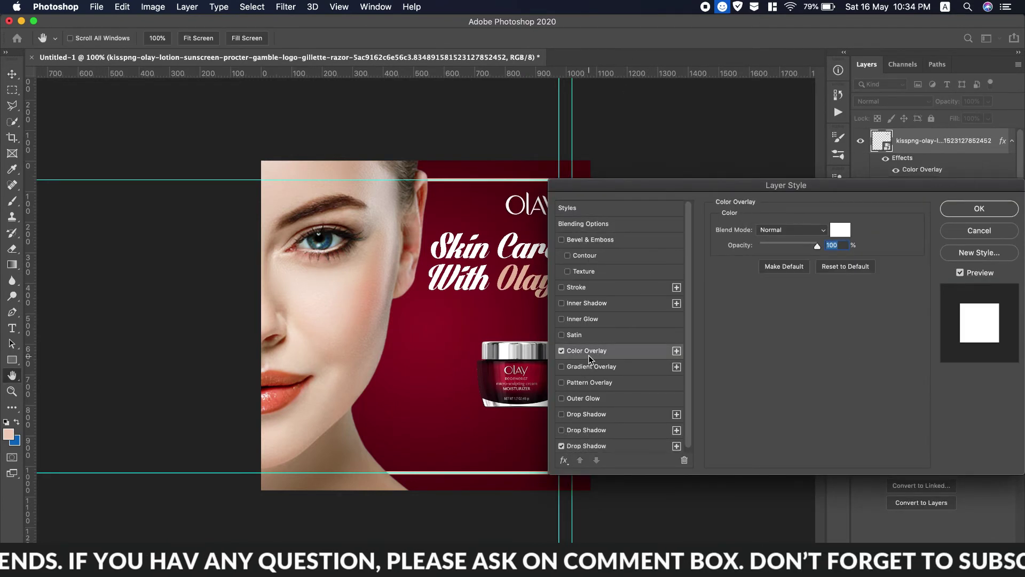
- Replace the logo's colour overlay with a gradient overlay using the dark black-to-grey custom preset
click(590, 367)
drag(731, 185, 748, 201)
click(842, 272)
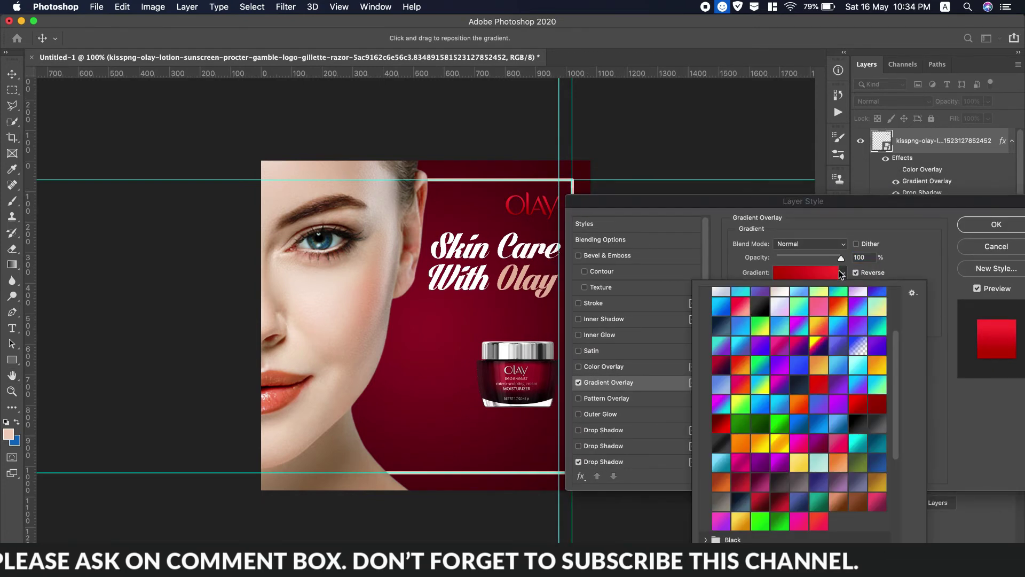
scroll(757, 380, up, 5)
click(759, 380)
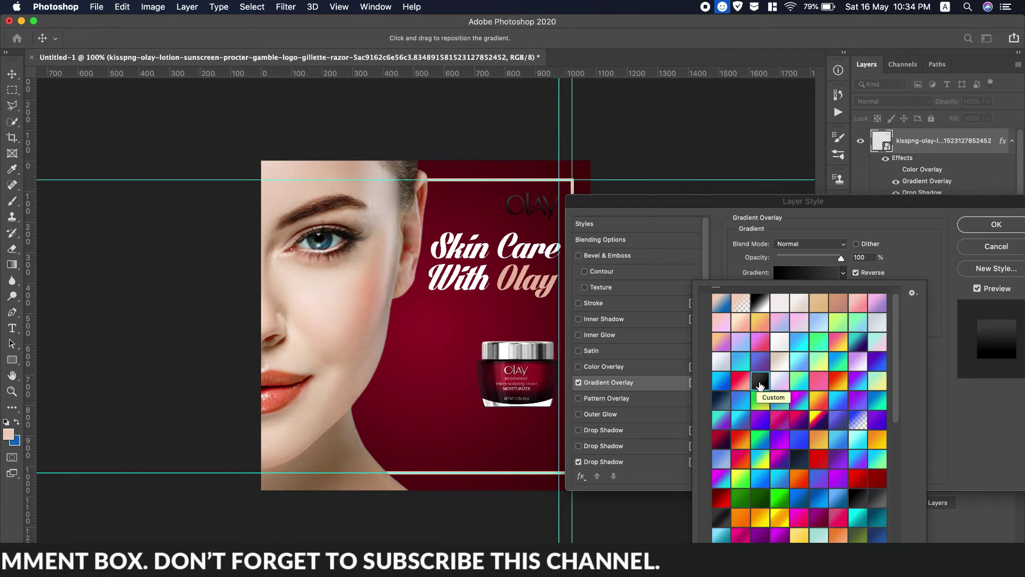
click(935, 408)
- Try an inner shadow and an outer glow on the Olay logo, switching each effect off again
click(634, 462)
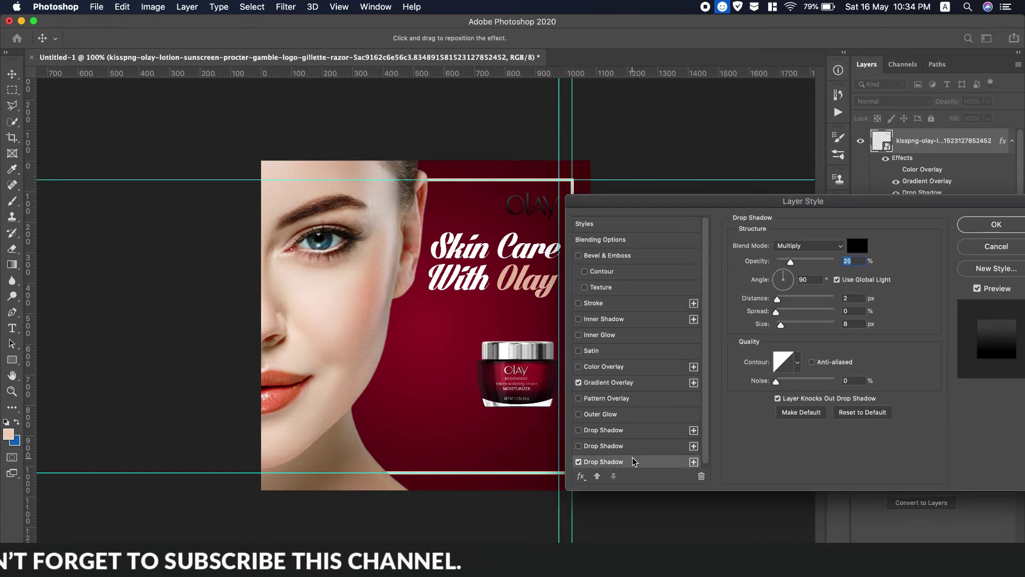
click(604, 320)
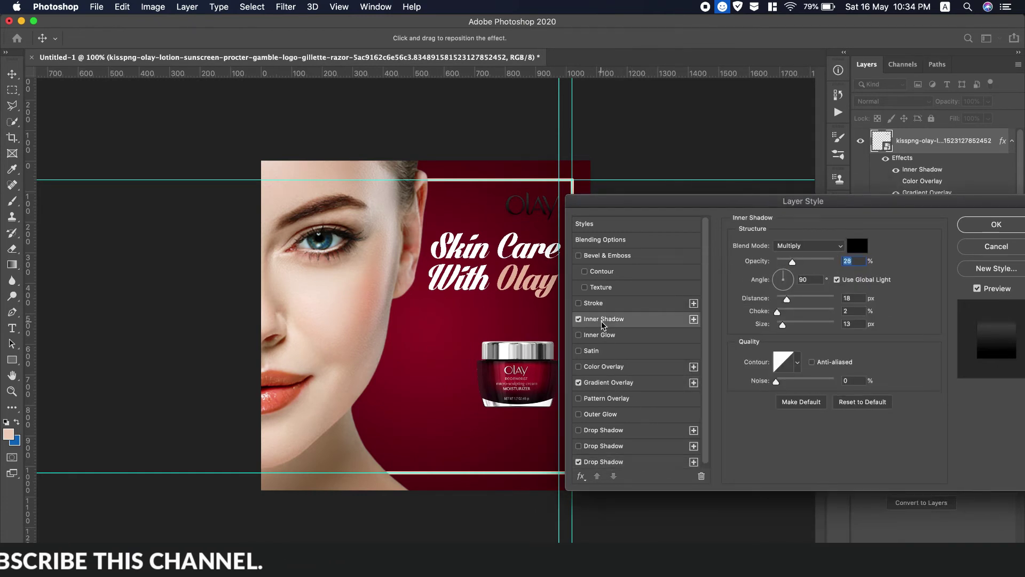
click(578, 319)
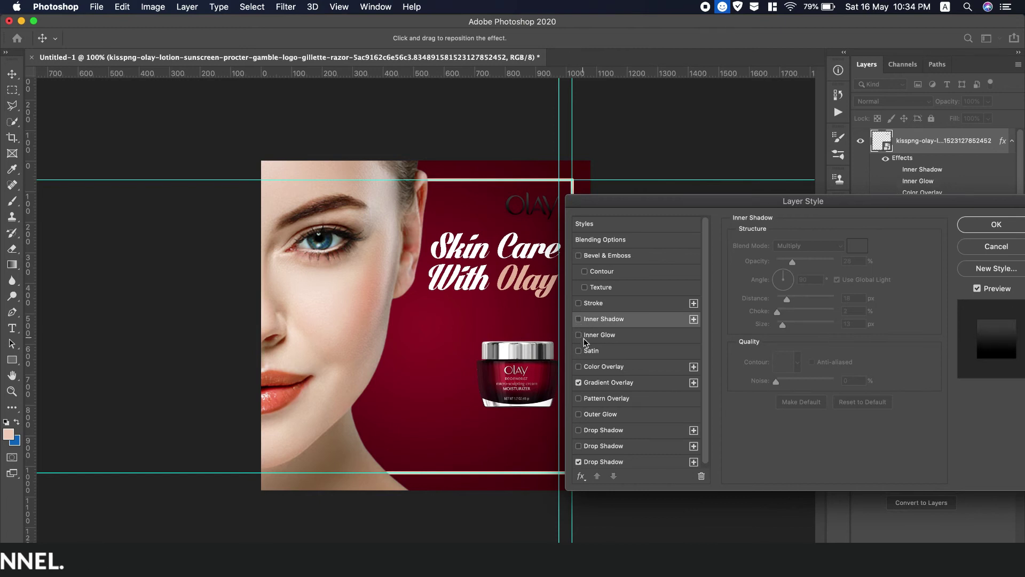
click(600, 415)
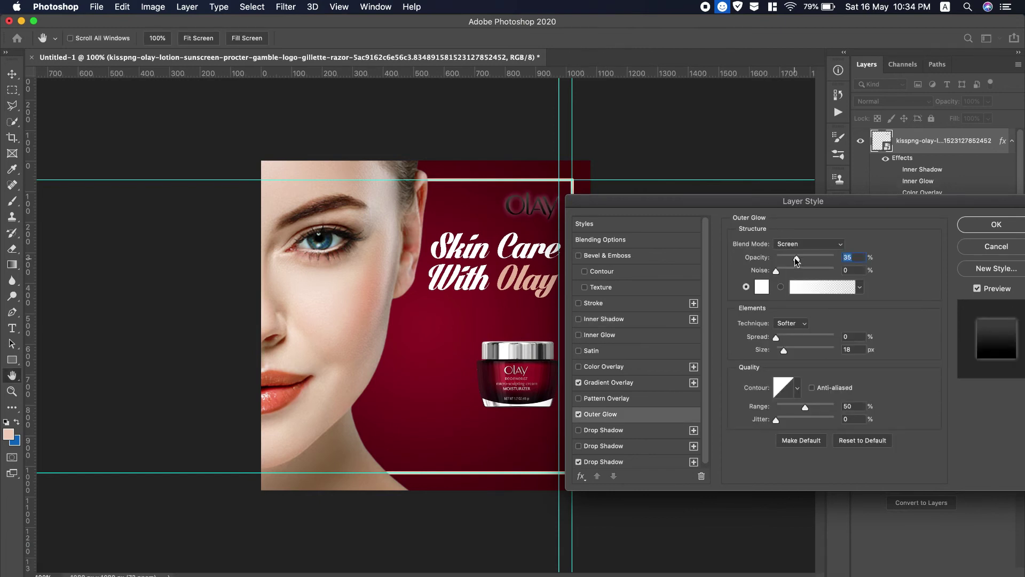
drag(780, 351, 779, 351)
click(578, 414)
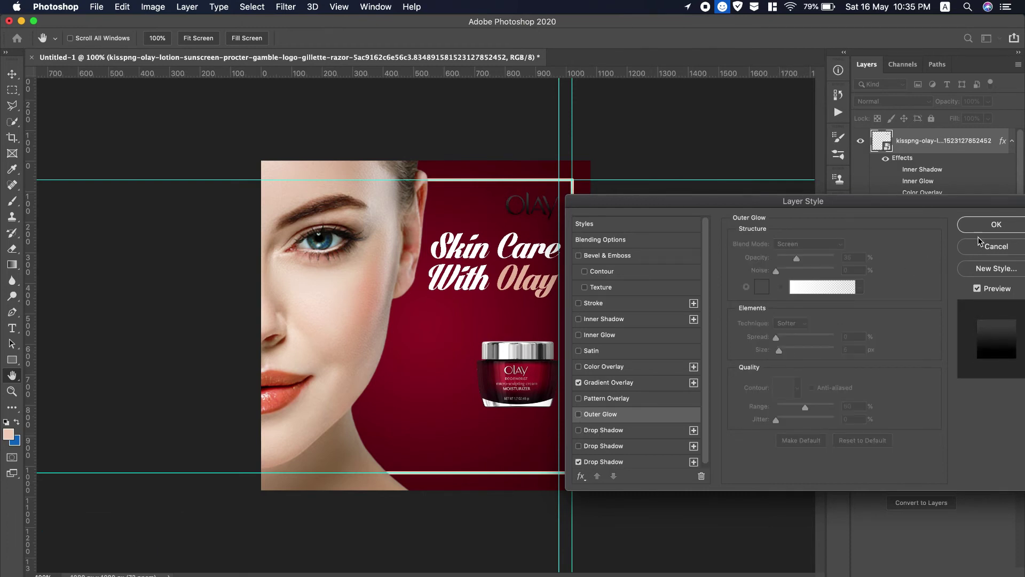
- Apply the layer style with its gradient overlay and drop shadow to the Olay logo
click(991, 227)
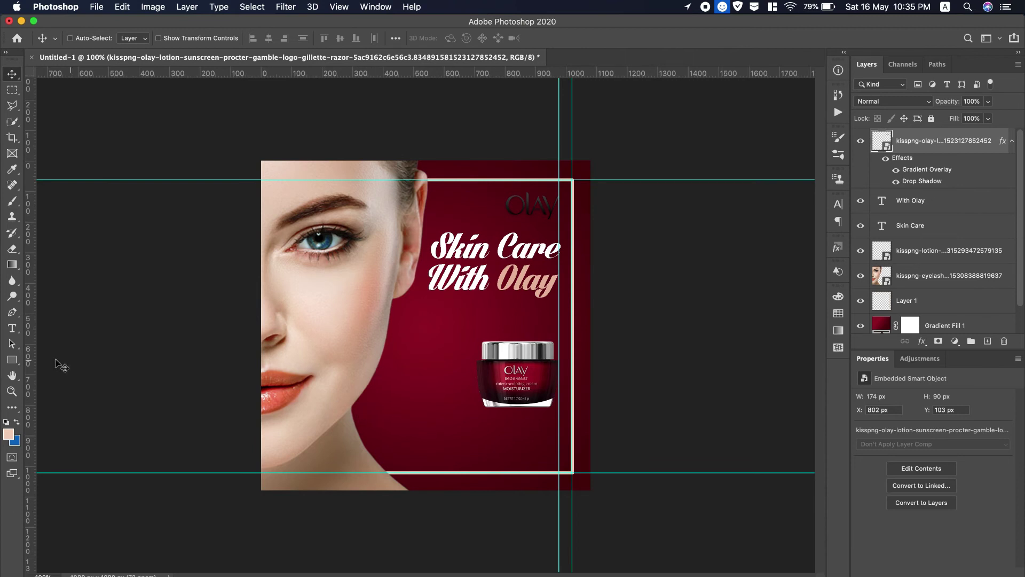
- Draw a skin-tone rectangle of about 371 × 89 px below the jar, with 44.5 px corners and its top at Y 900 px
key(u)
drag(558, 449, 446, 422)
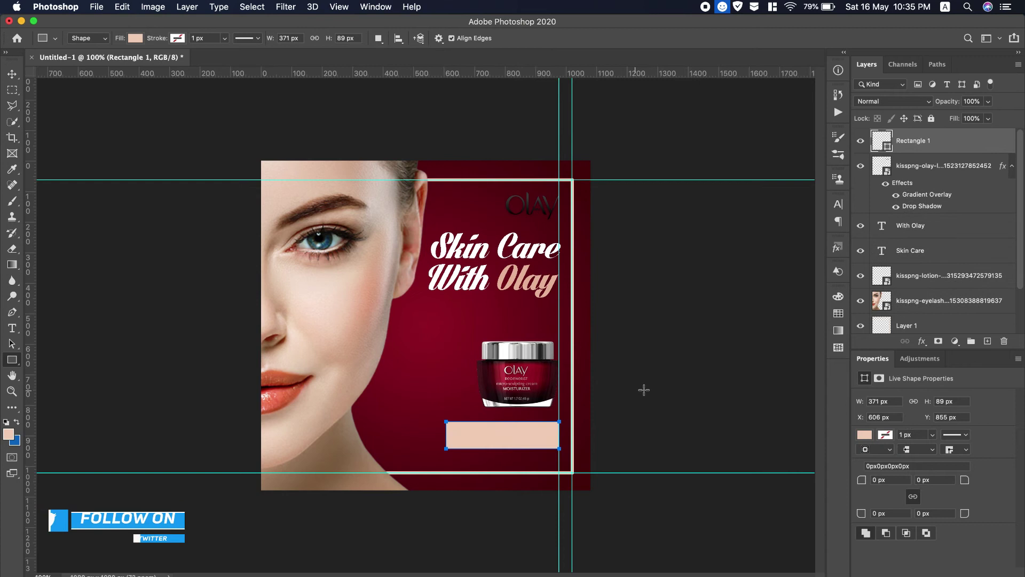
drag(864, 482, 899, 484)
click(12, 74)
drag(525, 423, 523, 453)
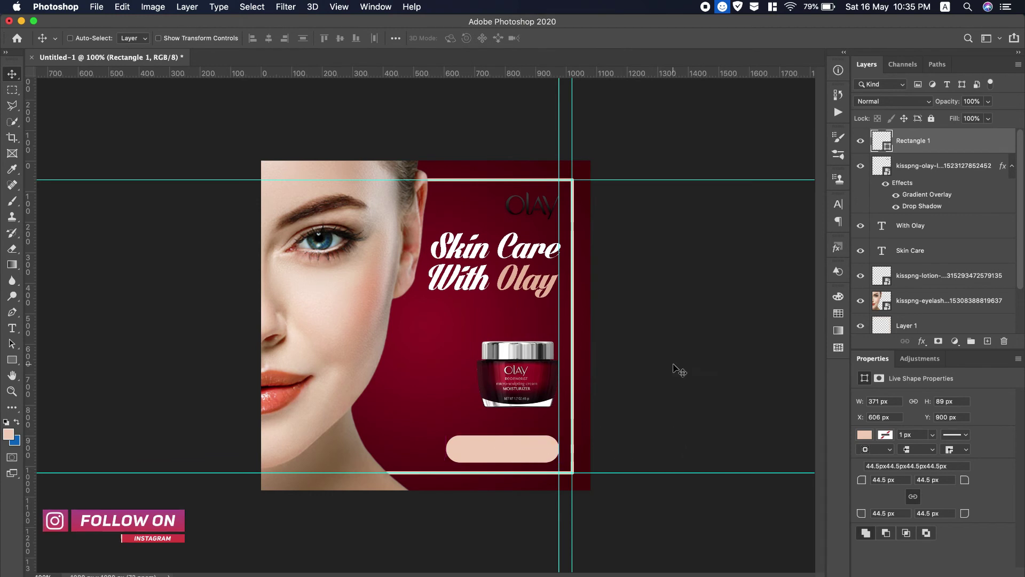
- Enlarge the cream jar to about 9.66% and fit it between the title and the rounded bar
click(948, 282)
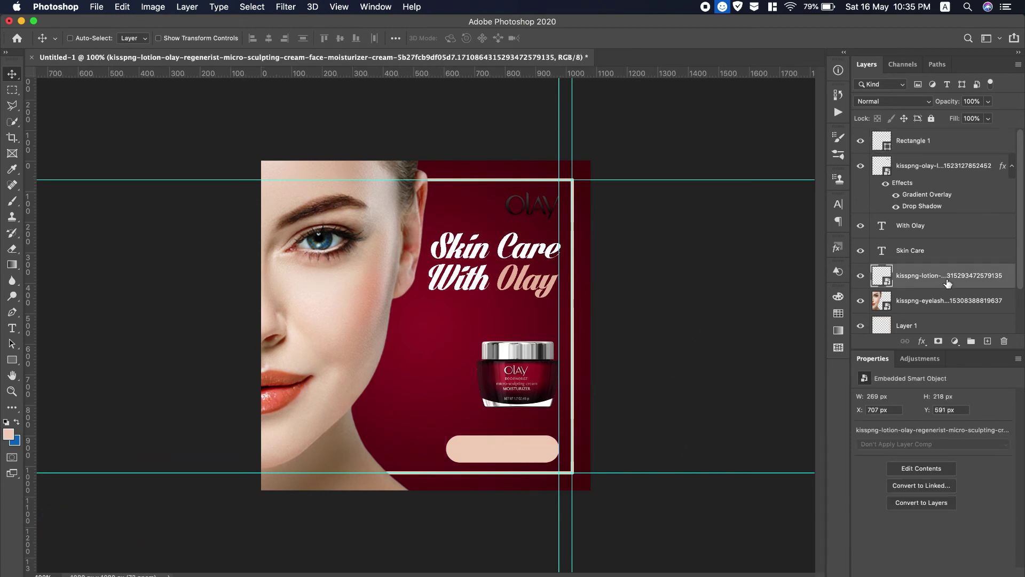
key(super+t)
drag(473, 331, 442, 298)
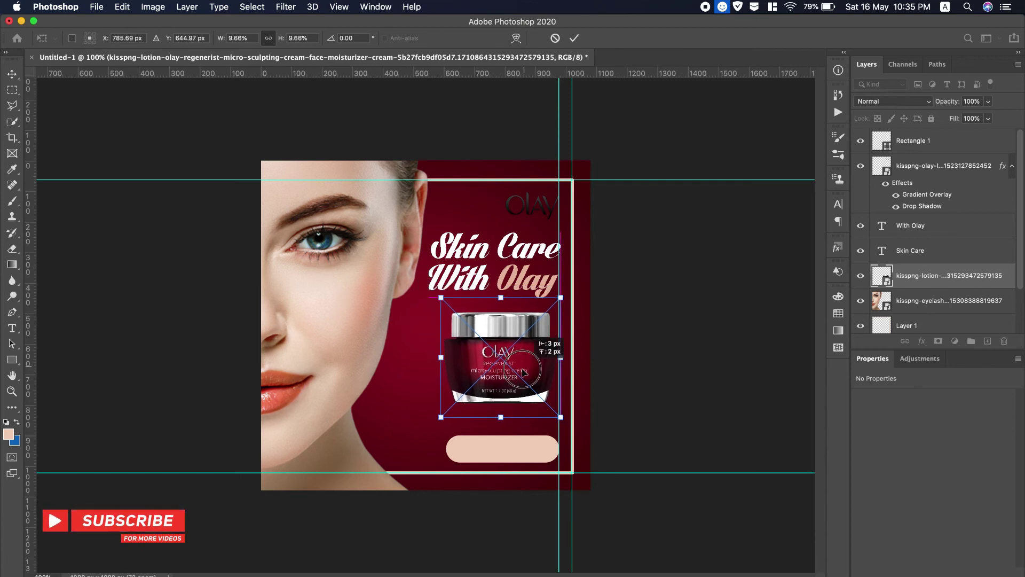
key(Return)
- Add a new layer directly above the face image and switch the brush to a soft round tip
click(940, 300)
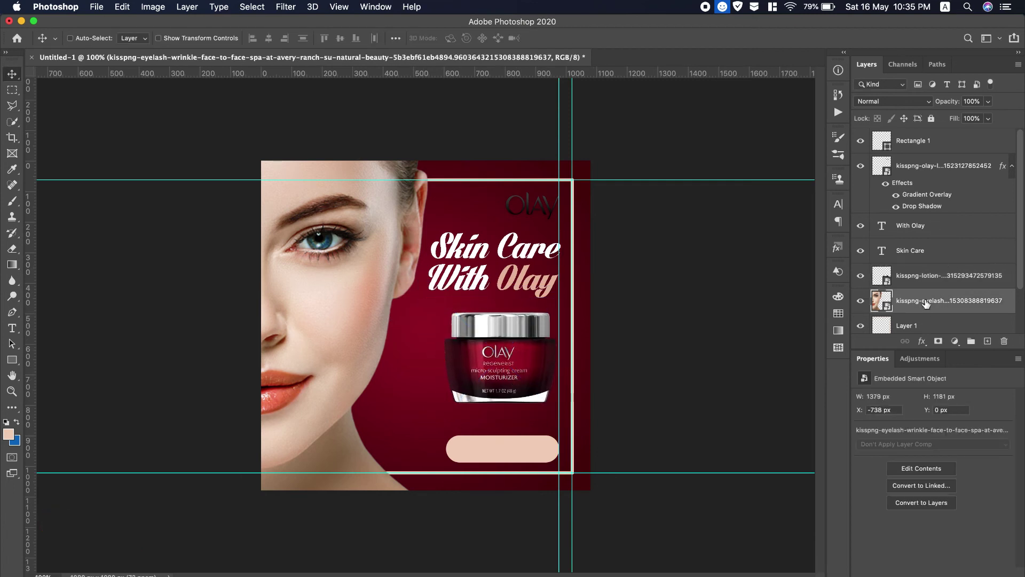
click(987, 341)
key(b)
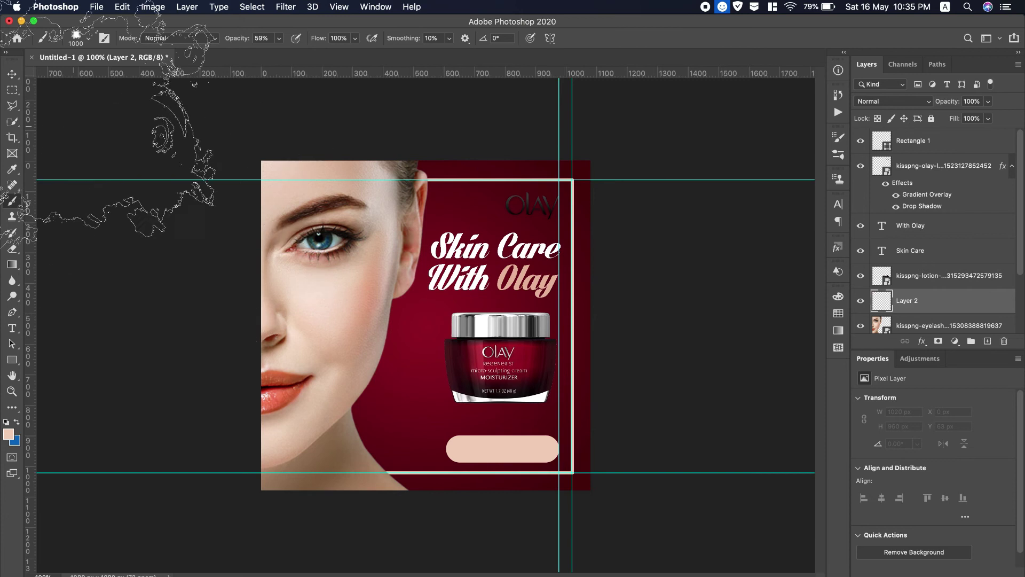
click(88, 38)
click(31, 159)
click(51, 176)
click(23, 155)
click(575, 18)
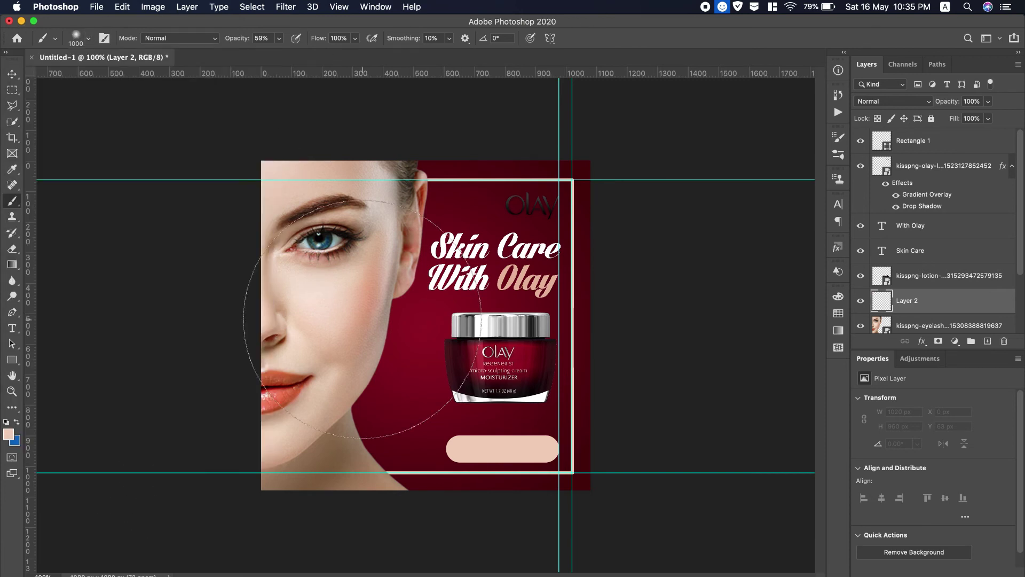
- Paint a single black shadow dab just below the cream jar with a 175 px brush
key(bracketleft)
key(bracketleft)
key(bracketleft)
key(bracketleft)
key(bracketleft)
key(bracketleft)
key(bracketleft)
key(bracketleft)
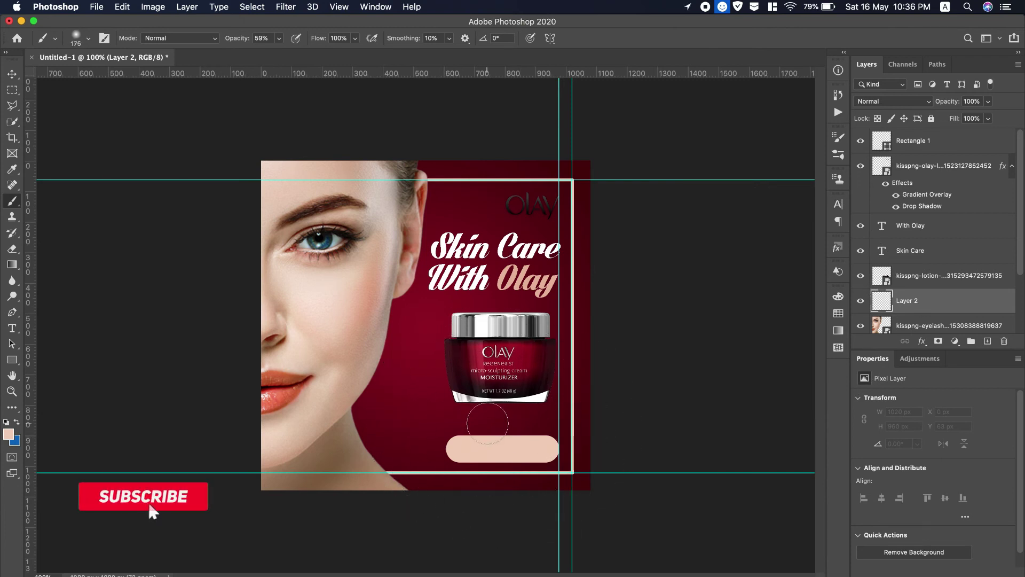
click(11, 433)
drag(638, 452, 613, 474)
click(889, 310)
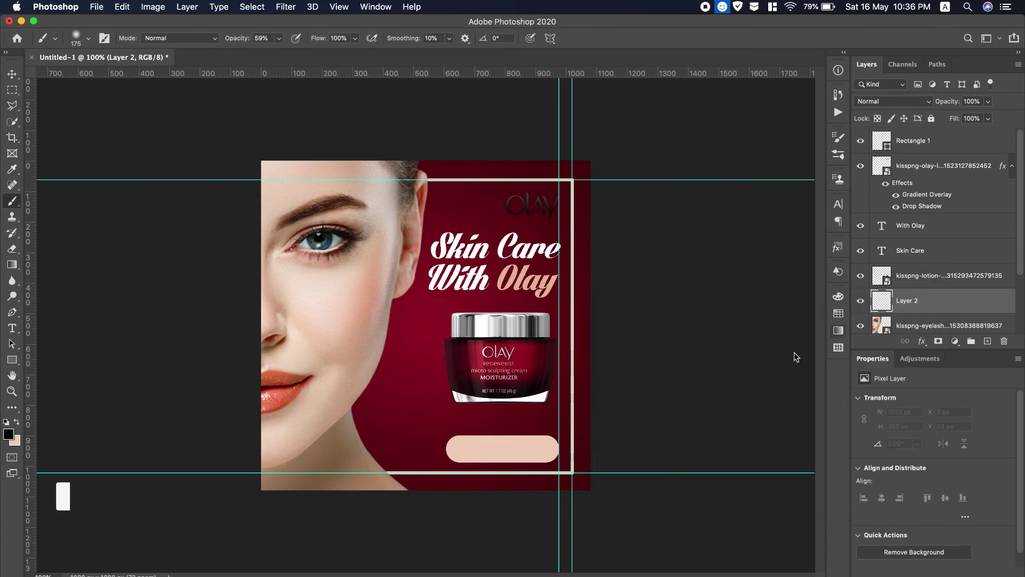
click(499, 411)
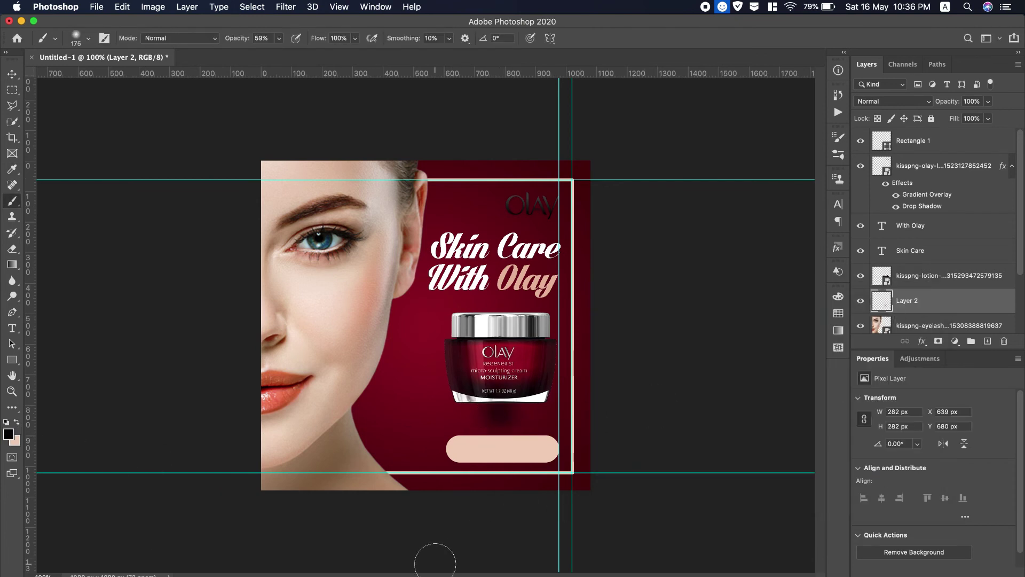
- Flatten the shadow dab to about 265% width and 22% height and place it centred under the jar's base
key(super+t)
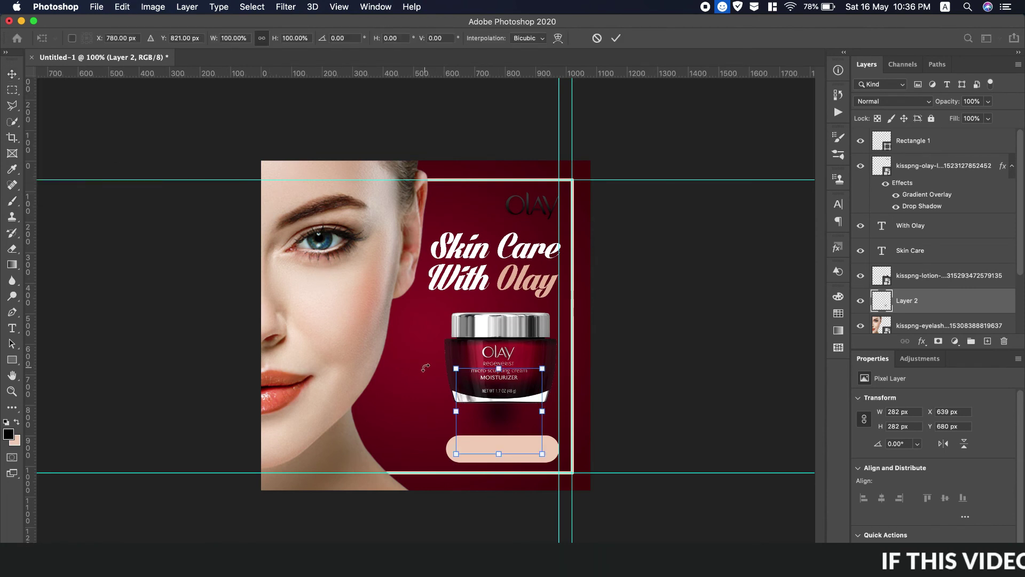
drag(498, 368, 499, 402)
drag(499, 454, 593, 411)
drag(455, 412, 382, 411)
mouse_move(591, 412)
mouse_down()
mouse_move(629, 411)
mouse_move(611, 410)
mouse_up()
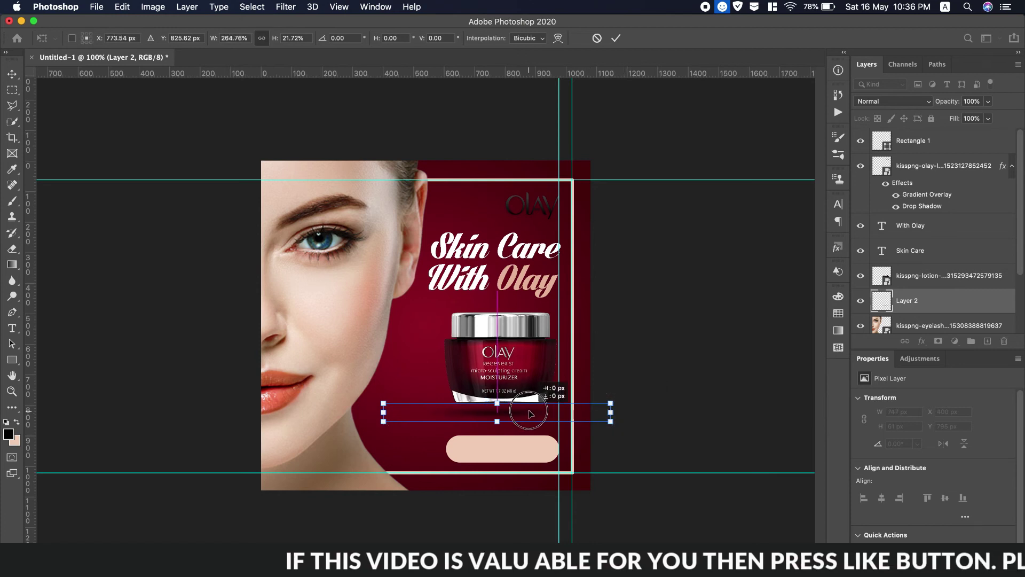
click(616, 38)
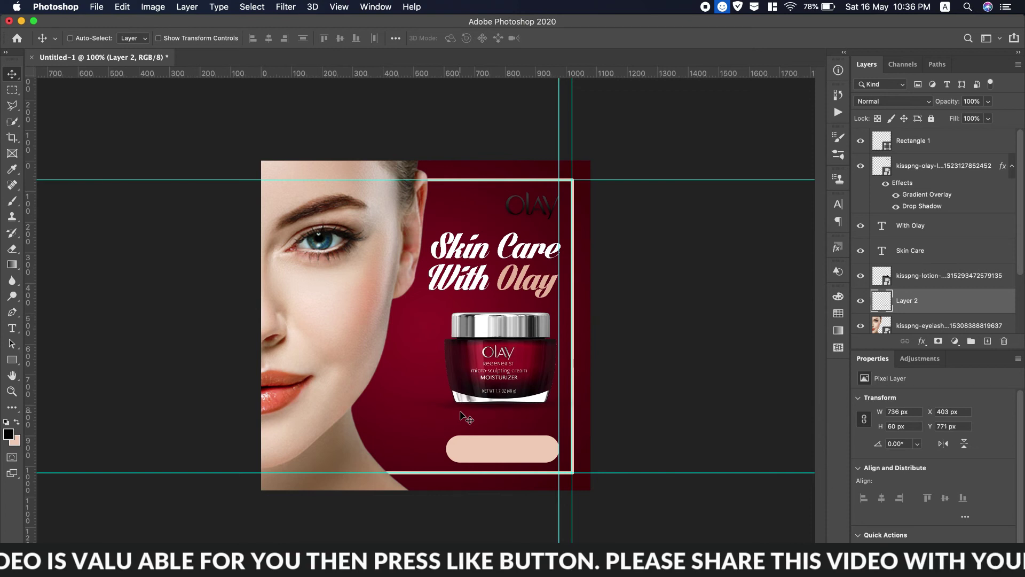
- Add the text "Shop Now" at 19 pt and place it on the rounded bar below the jar
click(971, 143)
key(t)
click(400, 432)
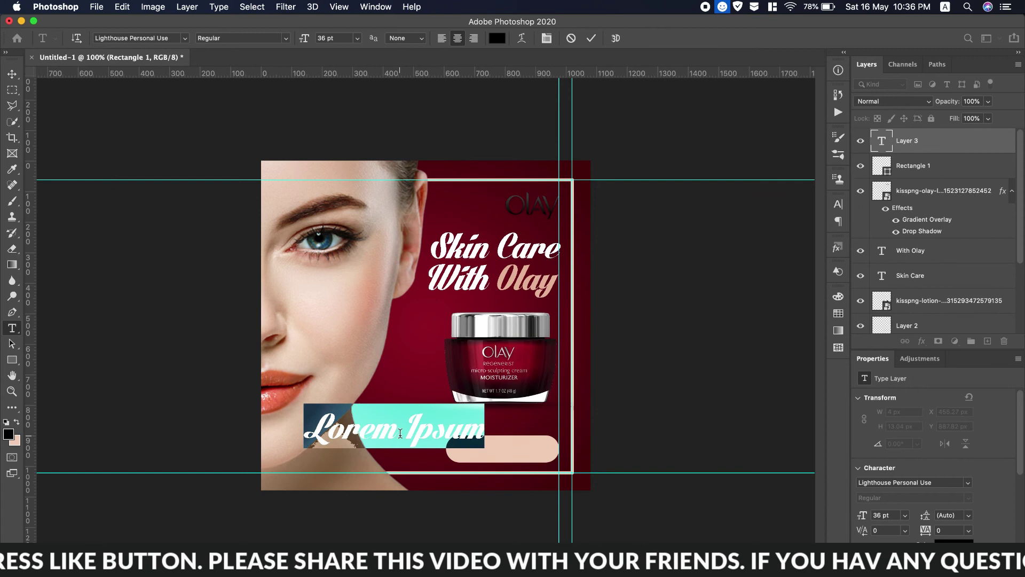
text(dhop Now)
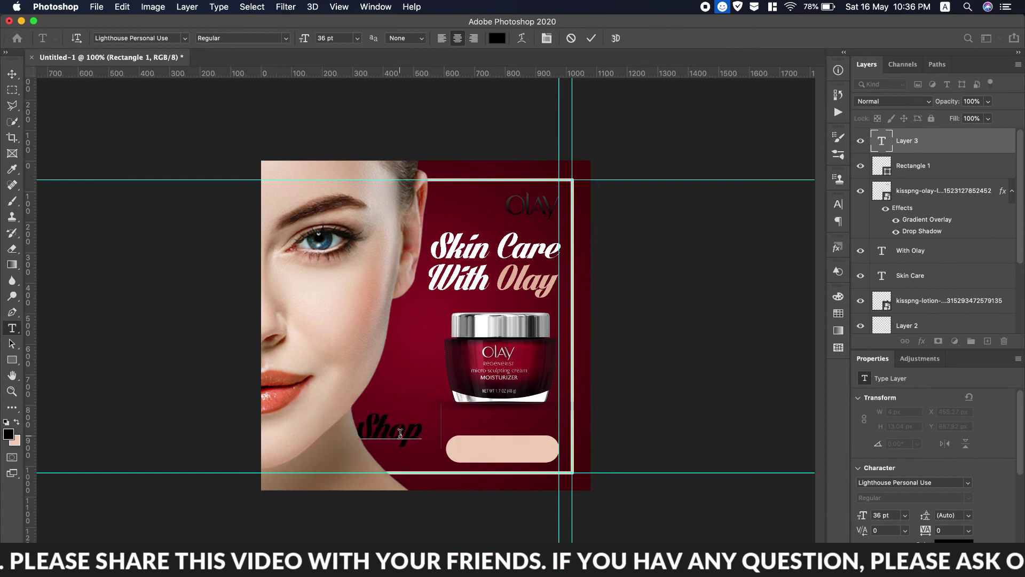
key(super+a)
drag(313, 40, 292, 40)
drag(389, 460, 496, 475)
- Set the "Shop Now" text colour to the red 920f25 sampled from the background
click(495, 40)
click(456, 418)
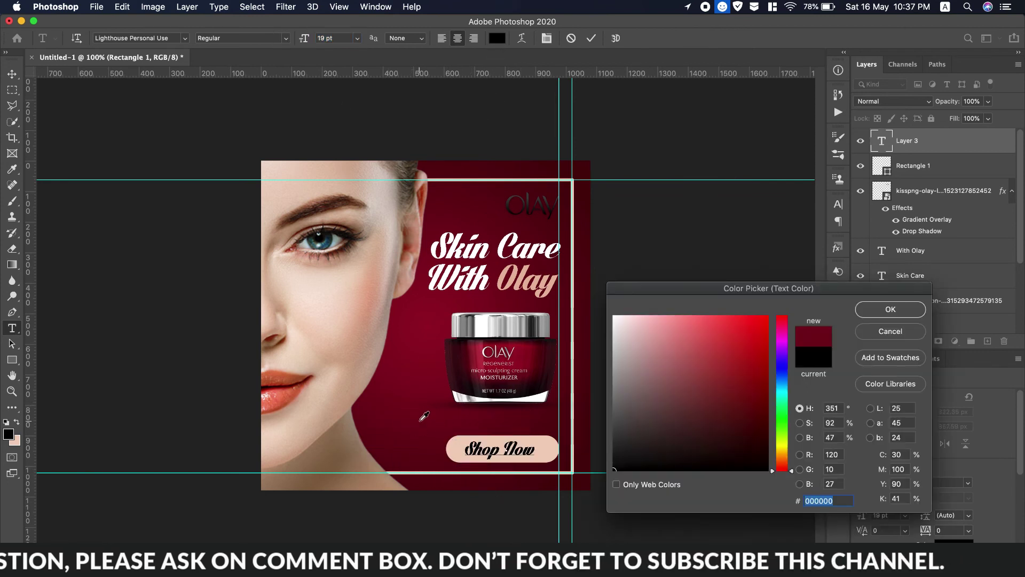
click(546, 365)
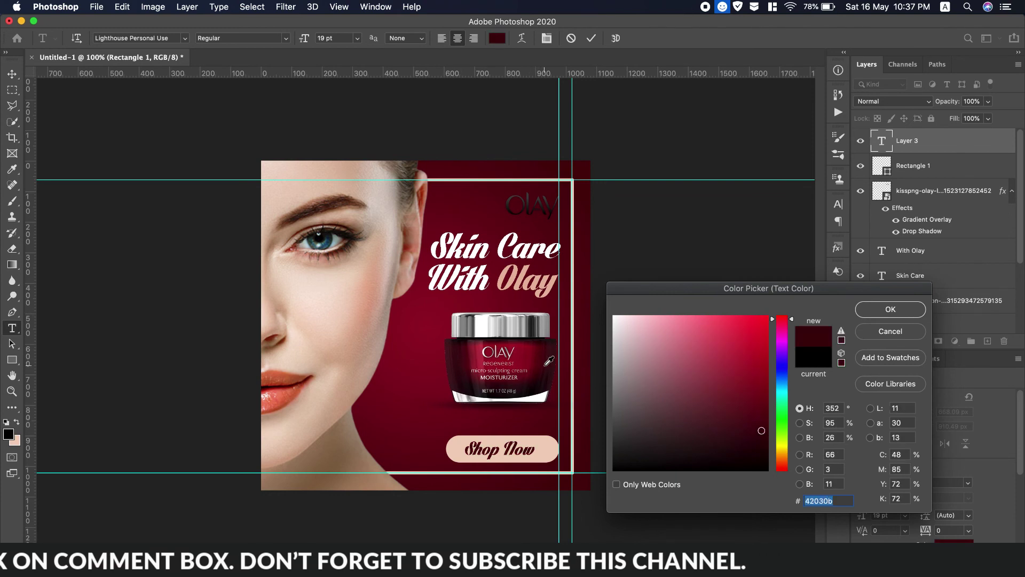
click(469, 362)
click(486, 216)
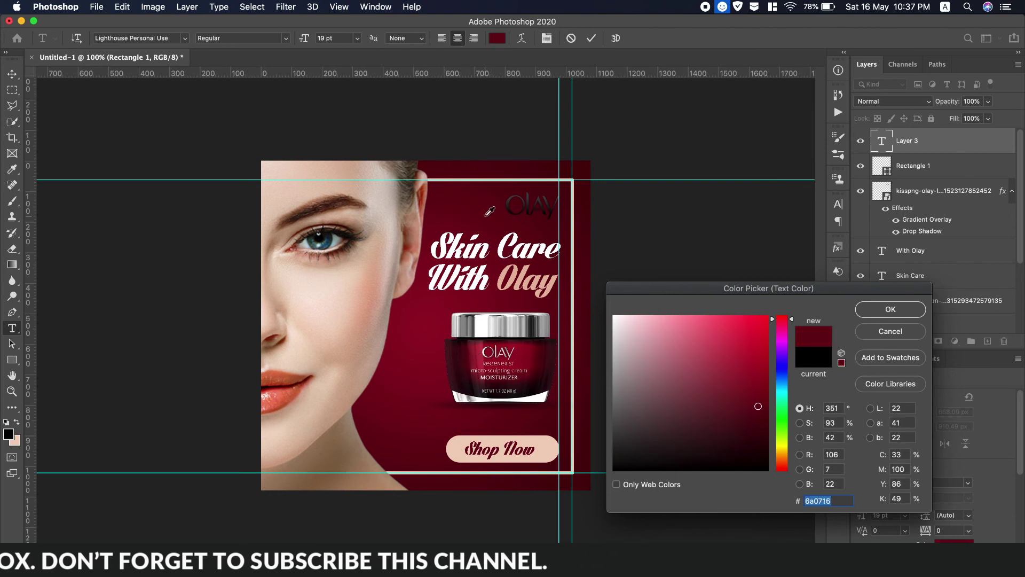
click(458, 303)
click(891, 309)
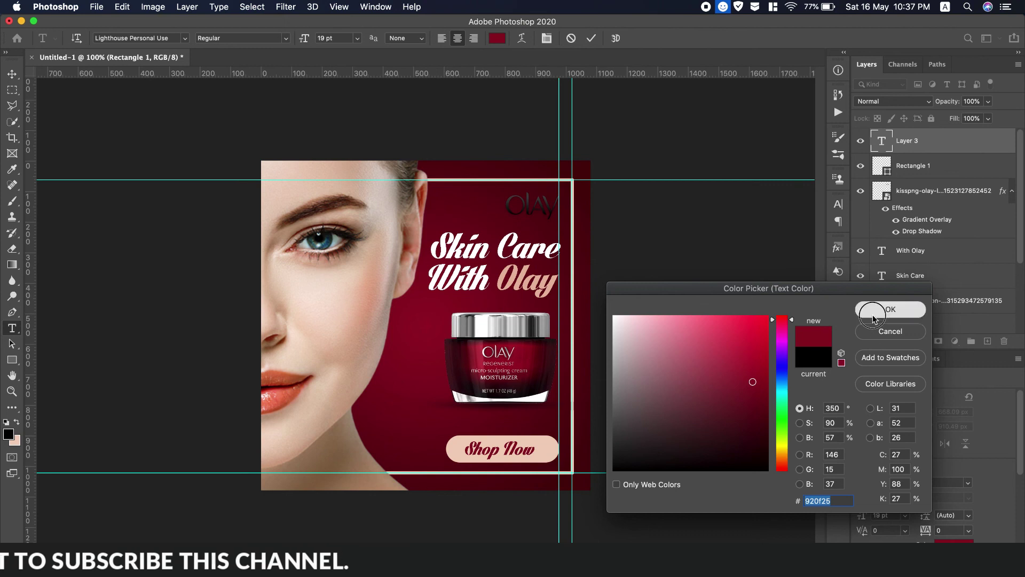
- Align "Shop Now" and the rounded bar to each other's horizontal and vertical centres
click(984, 171)
key(v)
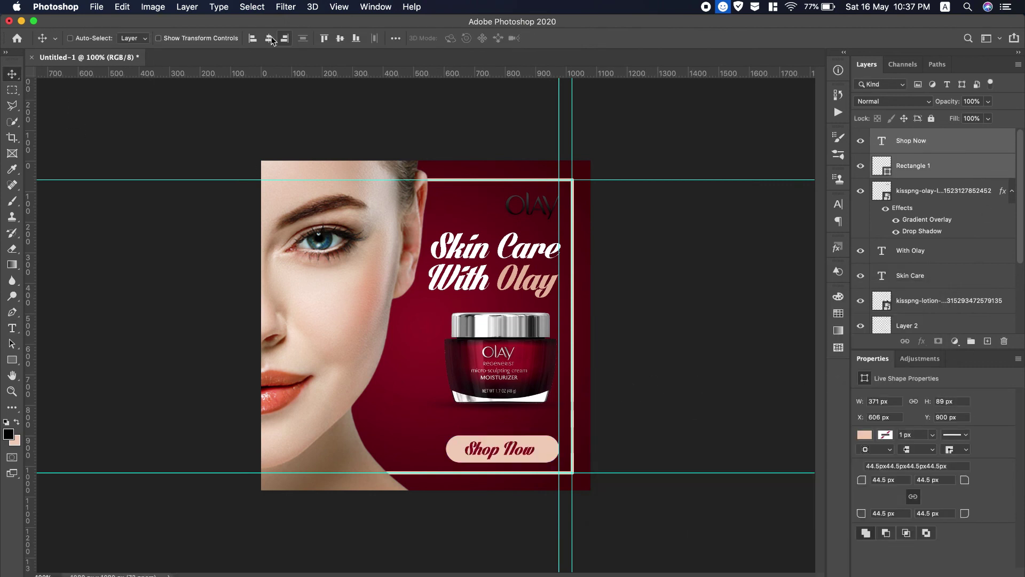
click(338, 38)
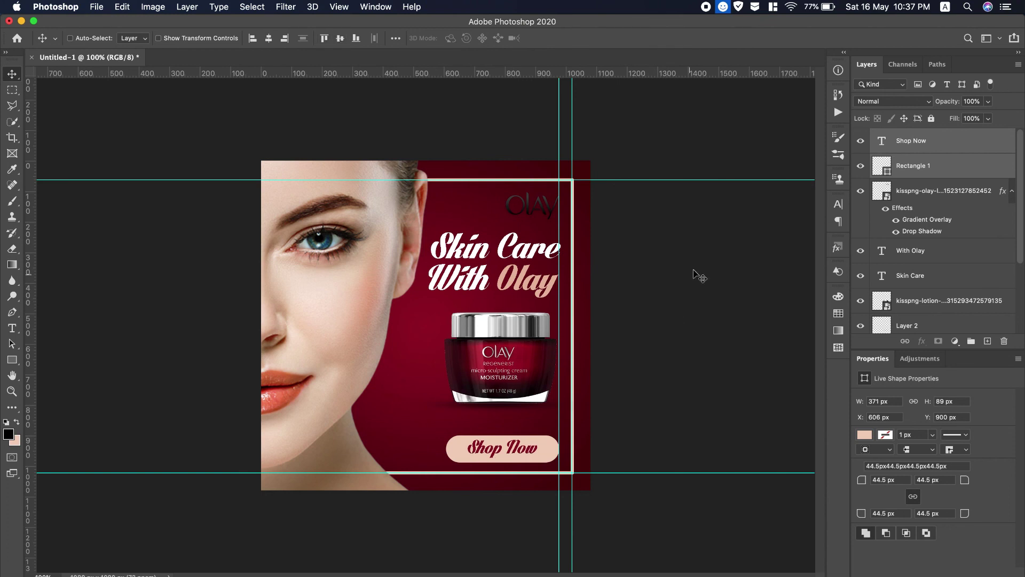
- Clear all guides from the canvas with only the "Shop Now" layer selected
click(967, 146)
click(252, 8)
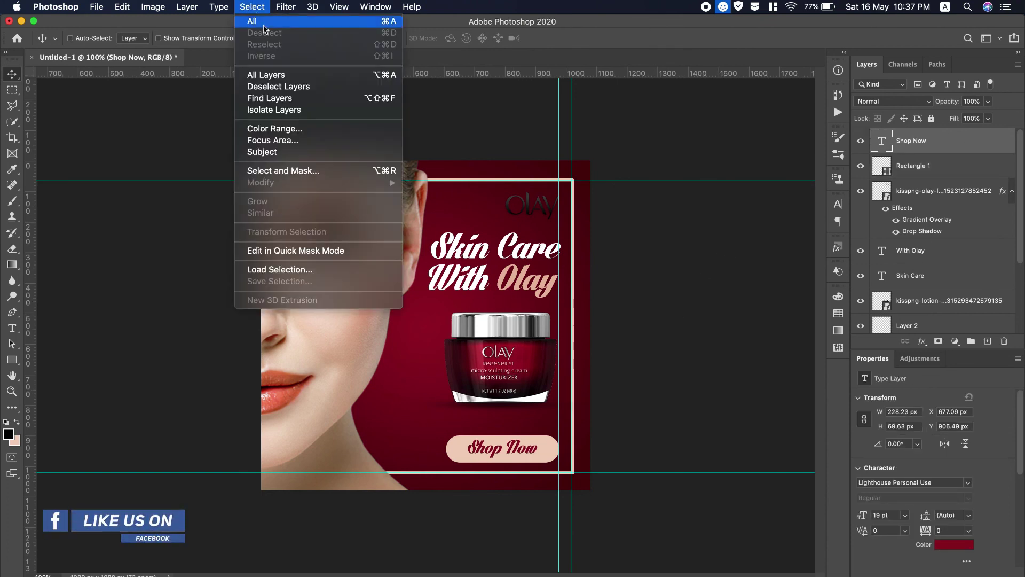
click(350, 256)
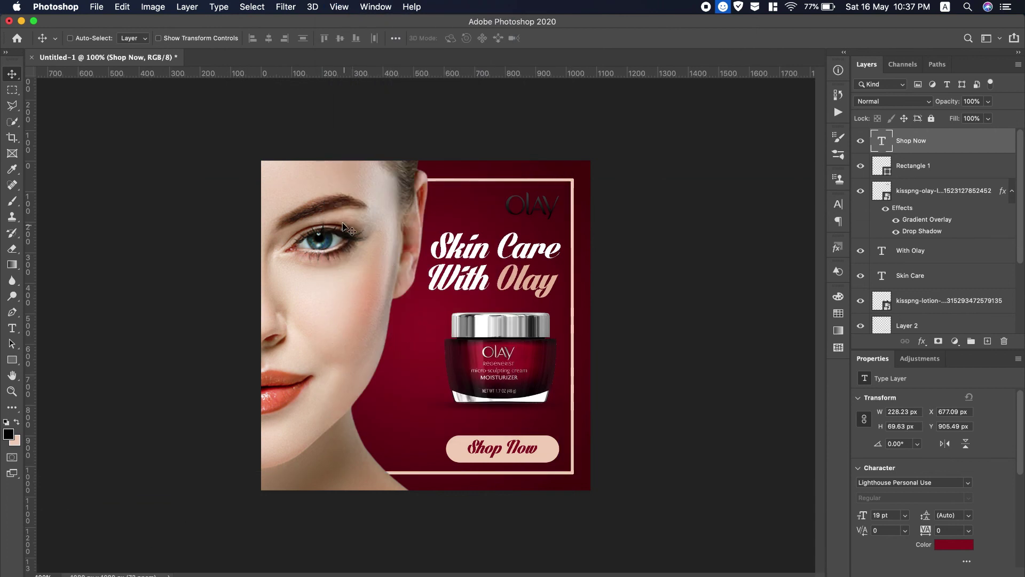
- Save a JPEG copy of the design as Olay.jpg on the Desktop
click(95, 8)
click(147, 146)
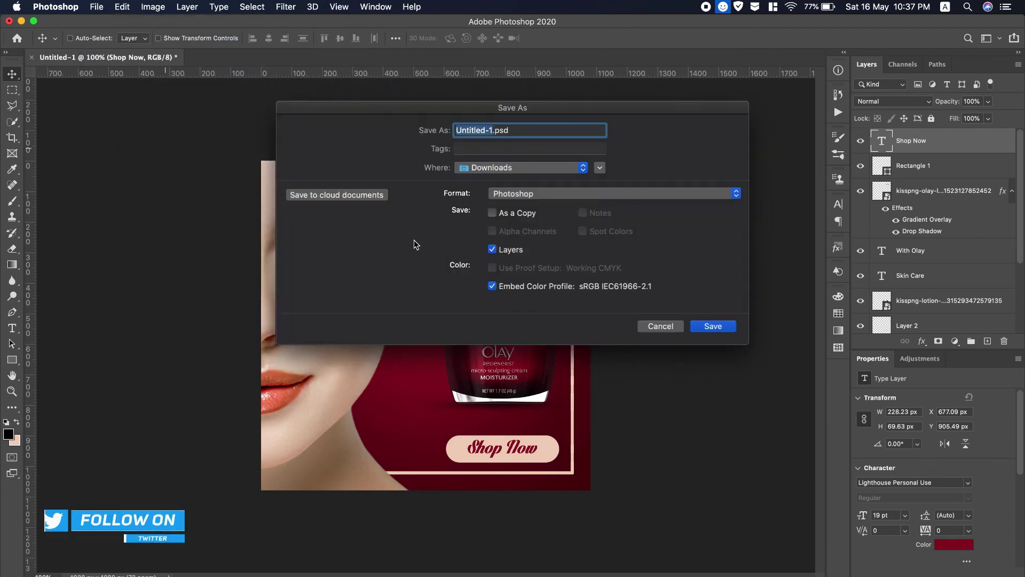
click(594, 194)
click(503, 270)
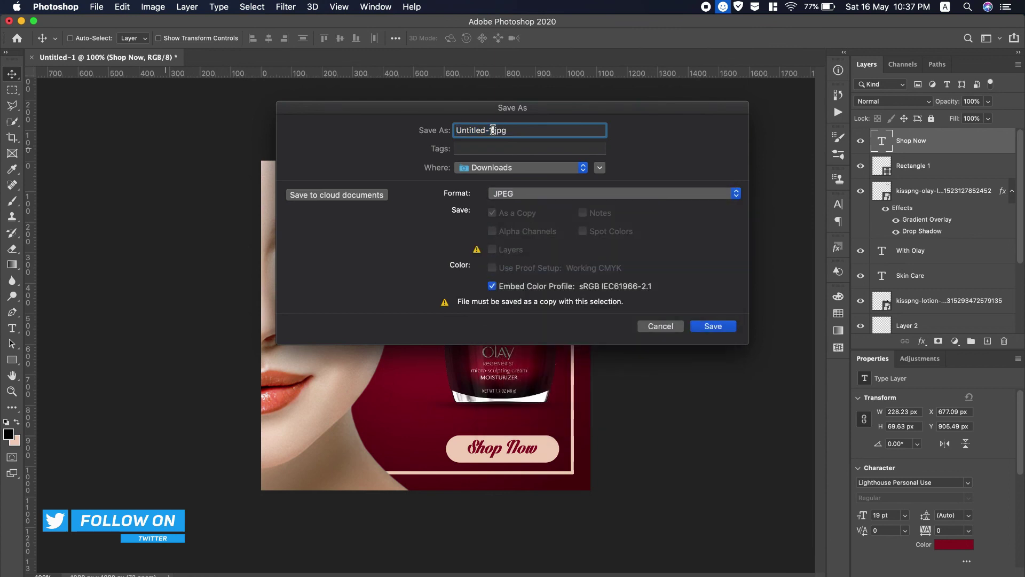
text(Olay)
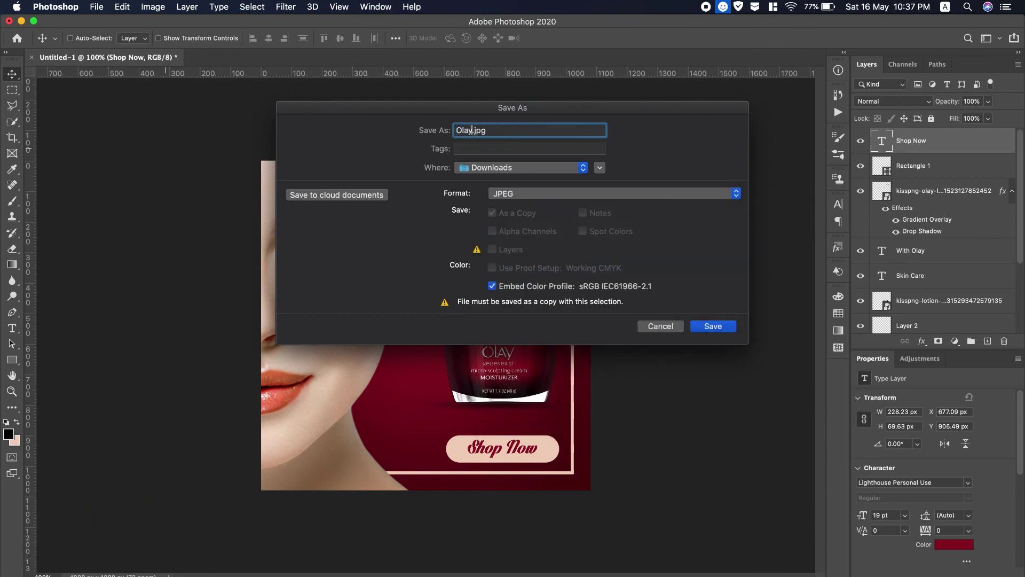
click(511, 167)
click(469, 280)
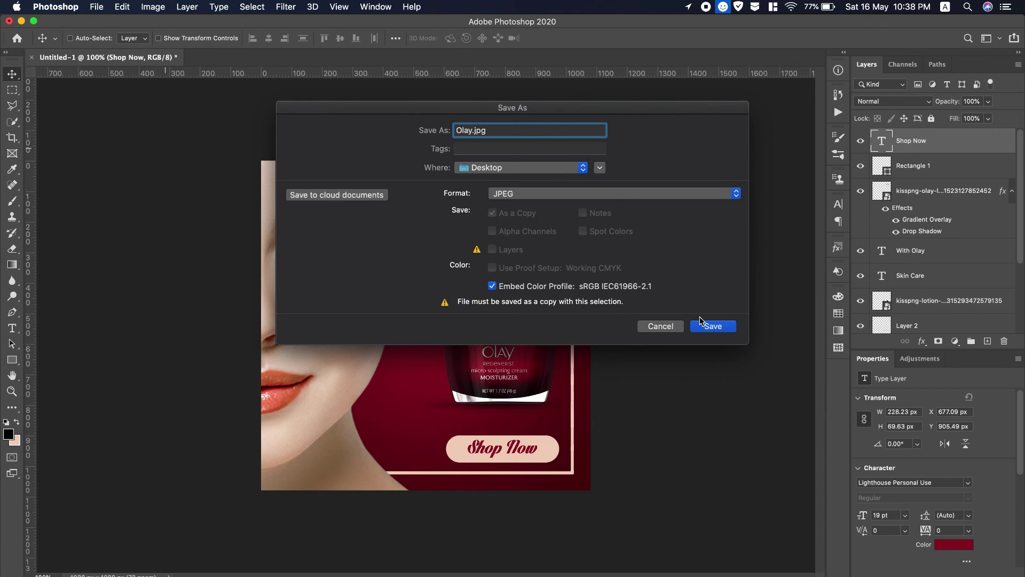